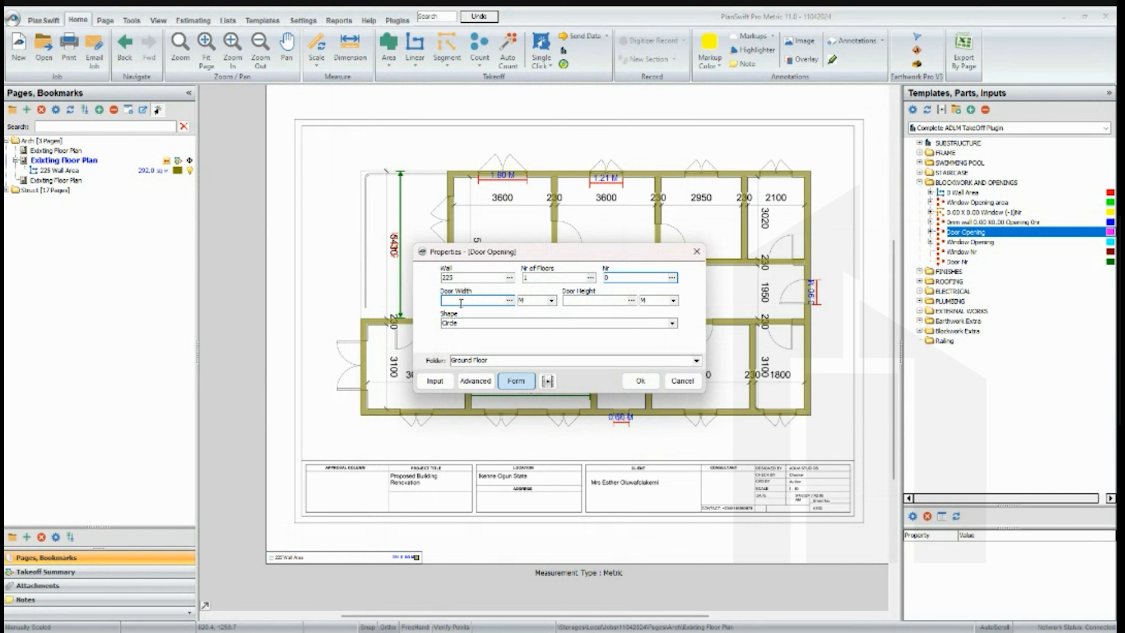
Set the 225 wall door opening to 0.9 m wide by 2.1 m high and mark the six single doors of the upper rooms and corridor
left_click(594, 300)
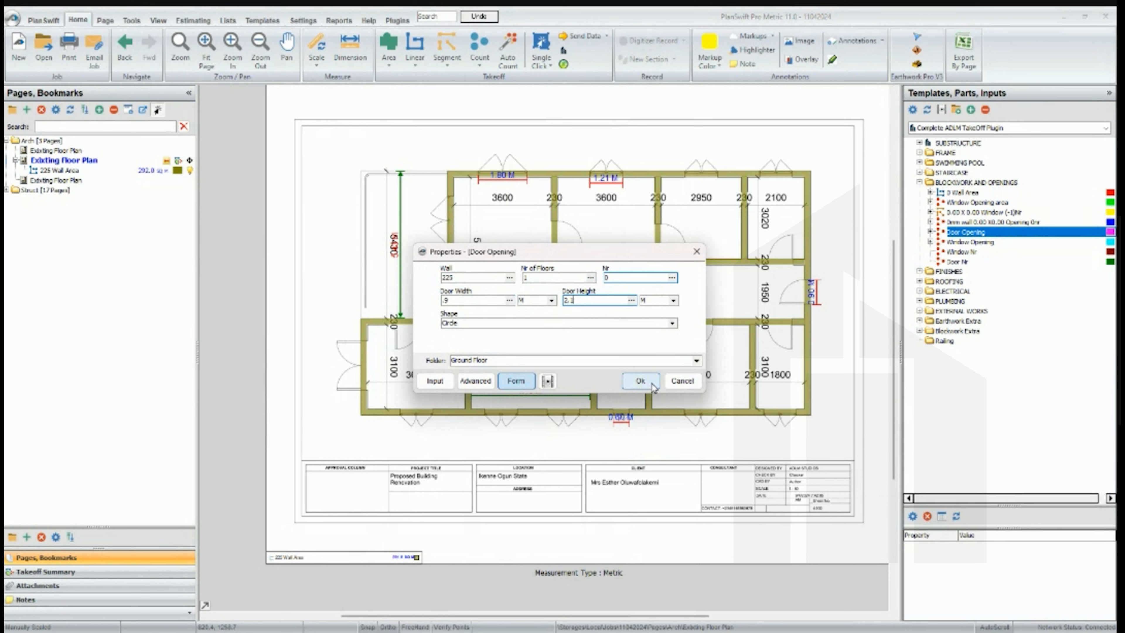
left_click(640, 381)
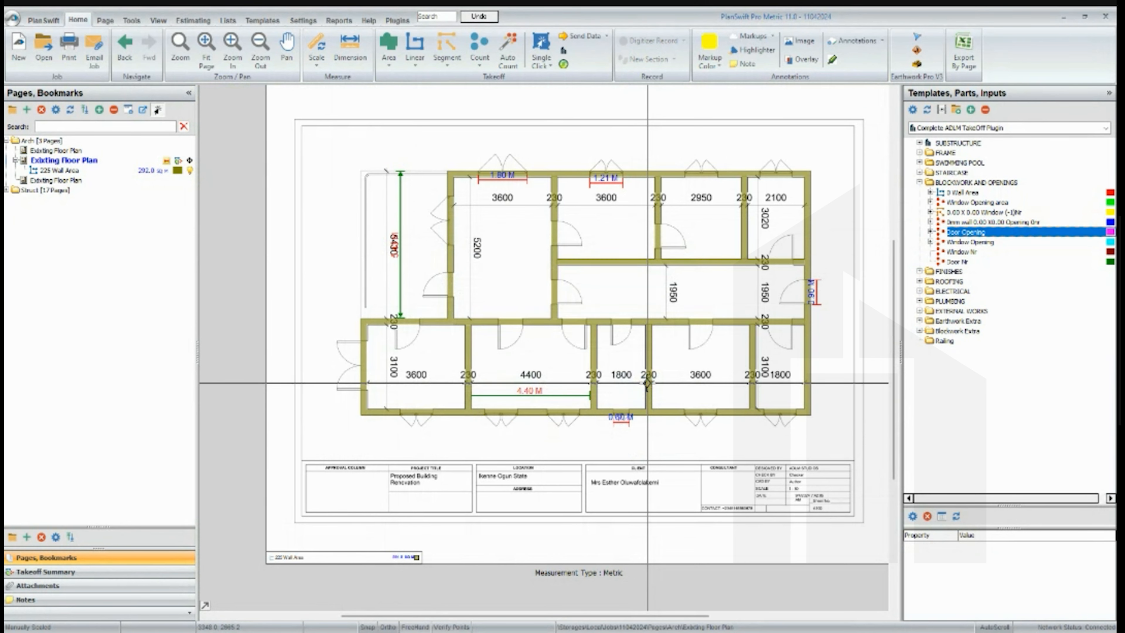
left_click(450, 283)
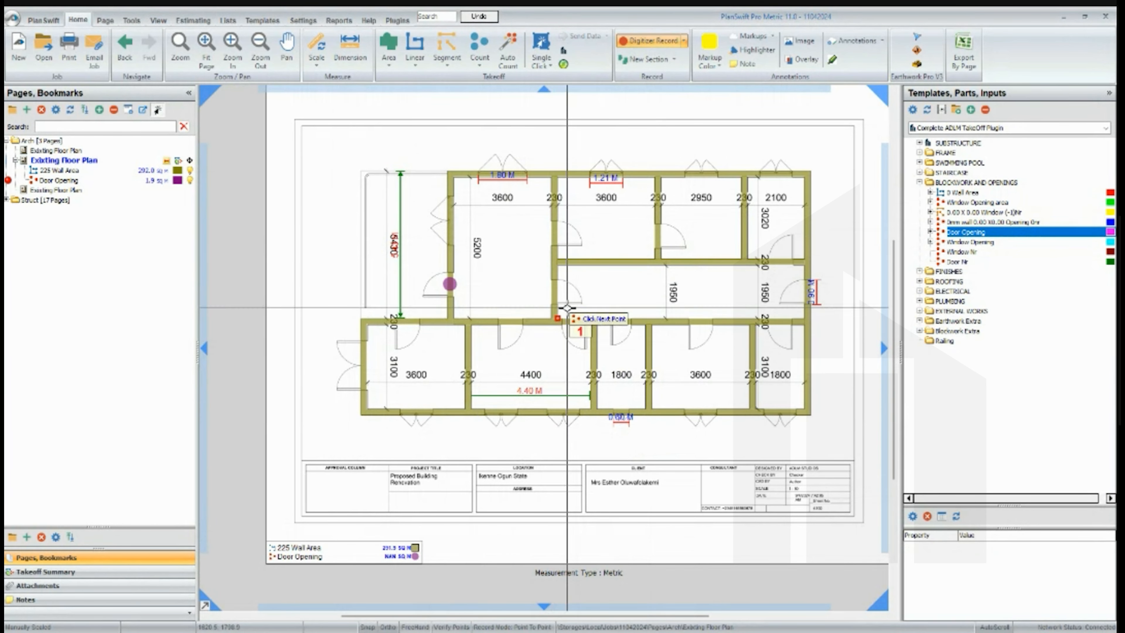
left_click(564, 297)
left_click(567, 236)
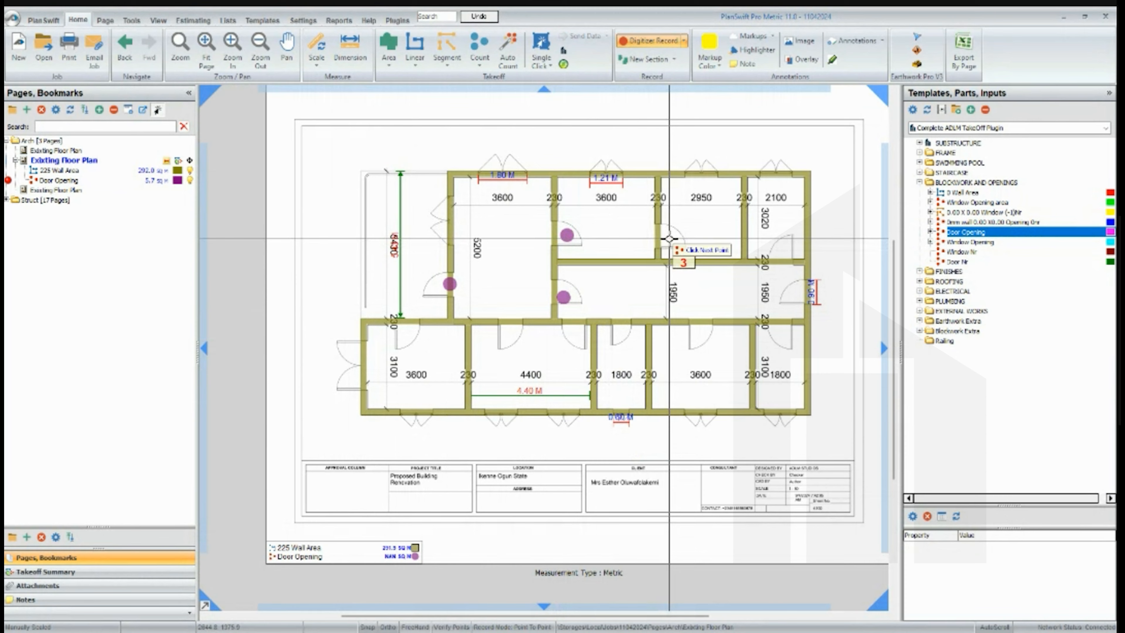
left_click(673, 236)
left_click(783, 249)
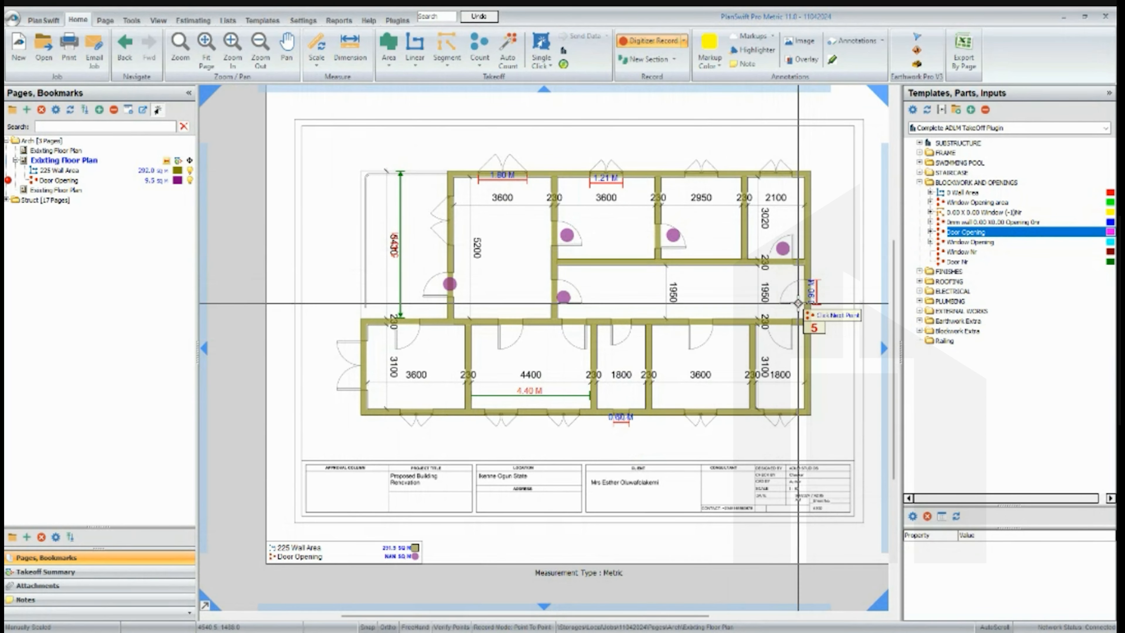
left_click(794, 297)
Mark five more door openings along the lower row of rooms, skipping the 1800-wide room's door, and stop recording
left_click(778, 338)
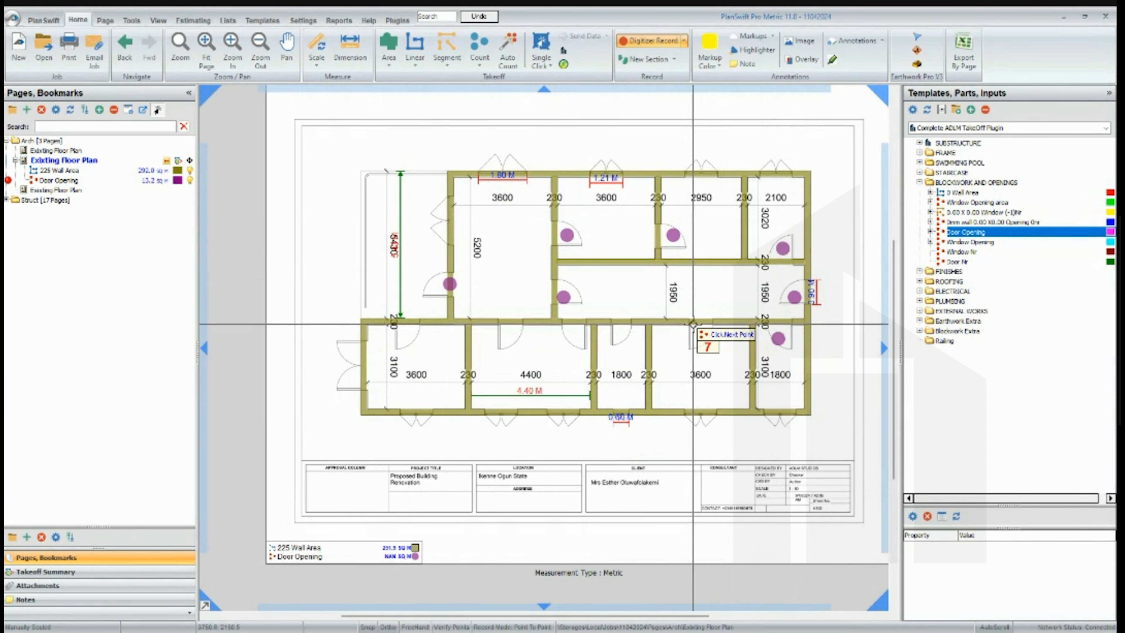
left_click(696, 328)
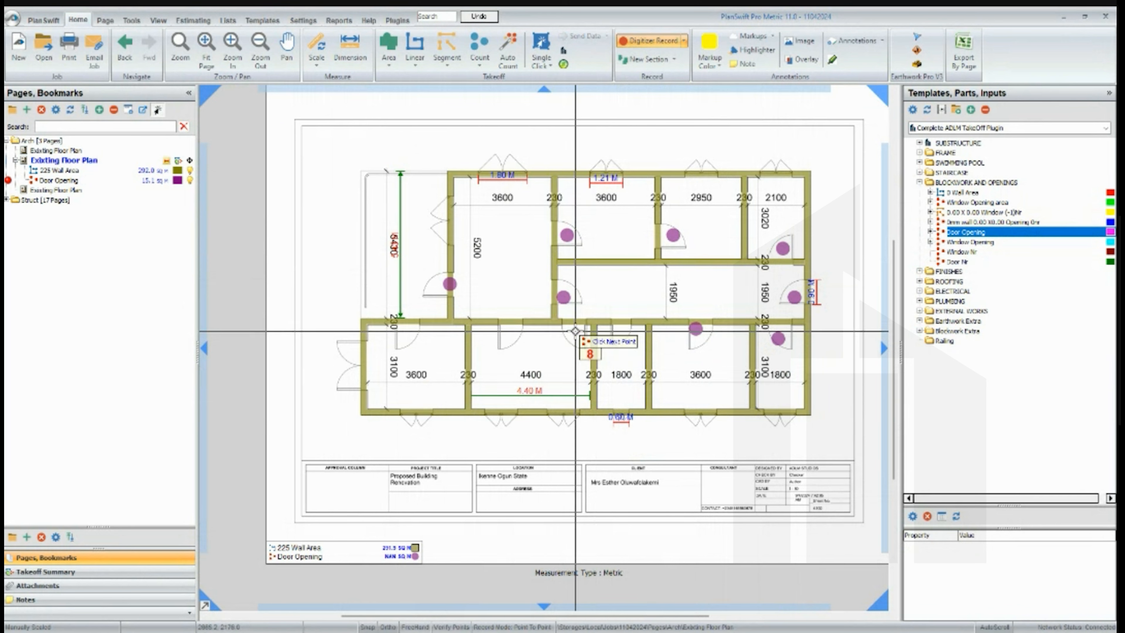
left_click(572, 331)
left_click(518, 333)
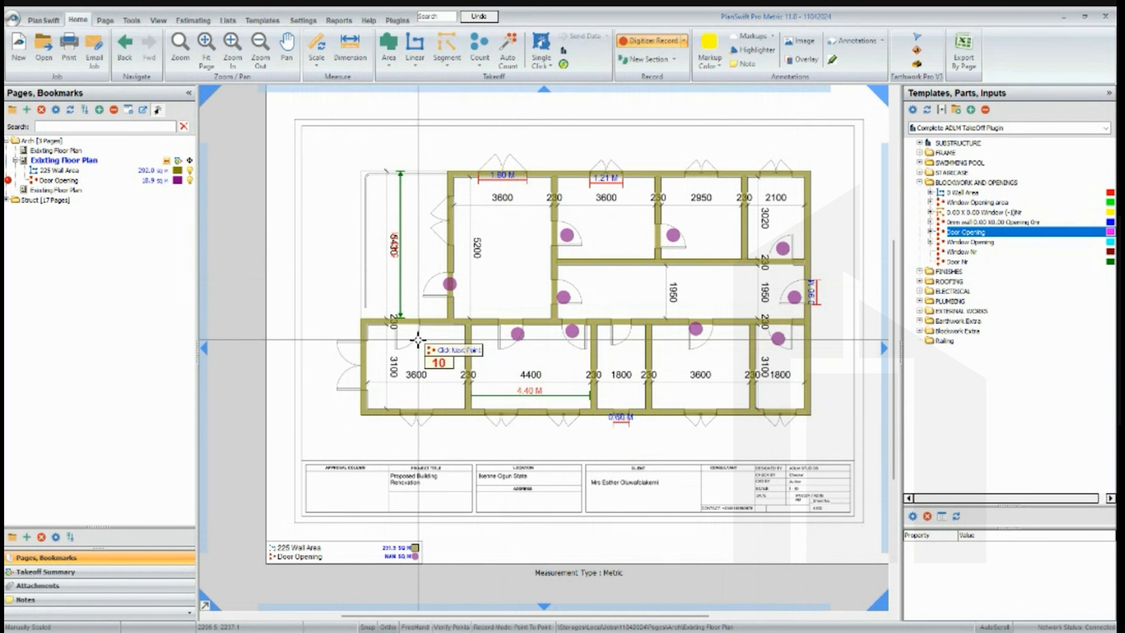
left_click(405, 338)
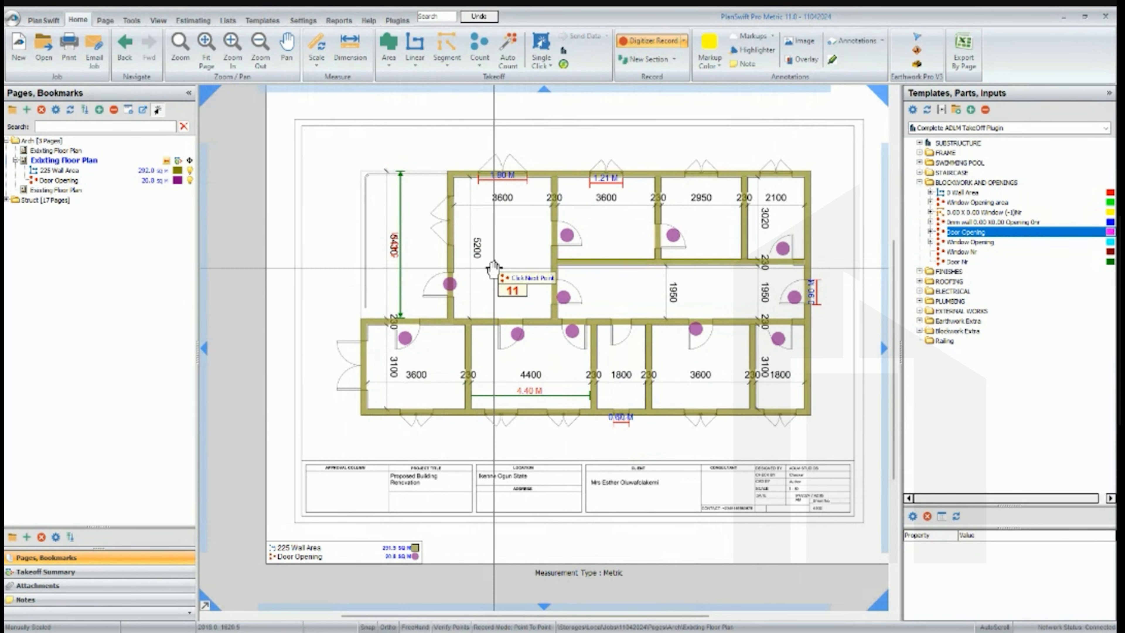
right_click(498, 283)
left_click(539, 309)
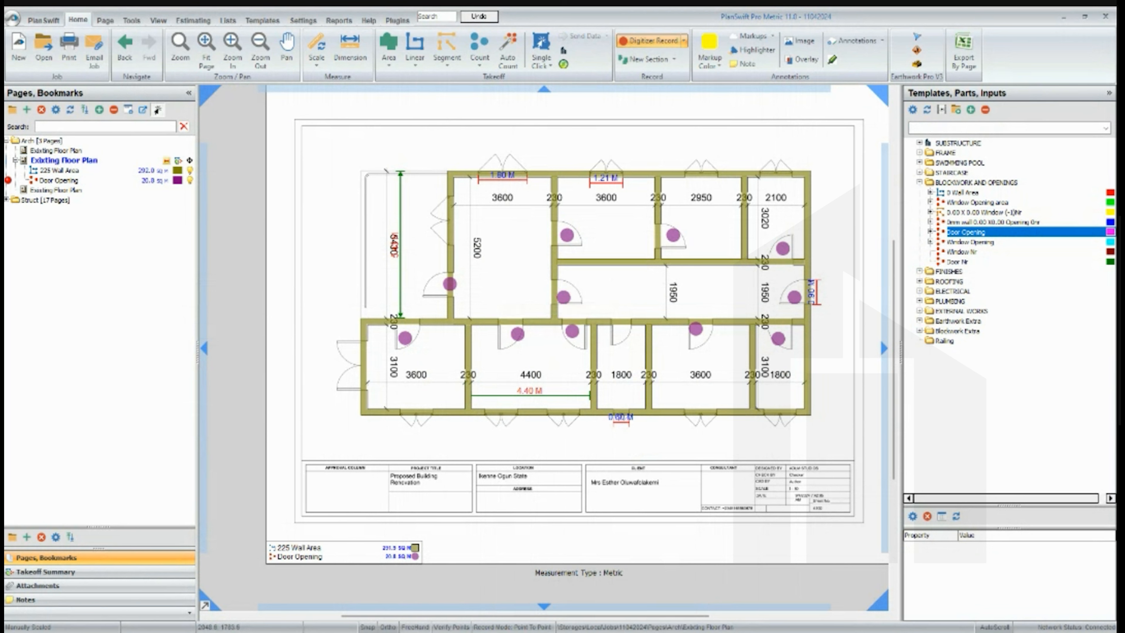
Create a Door Opening takeoff for a 230 wall, one floor, 1.2 m wide and 2.1 m high, in the Ground Floor folder
left_click(908, 232)
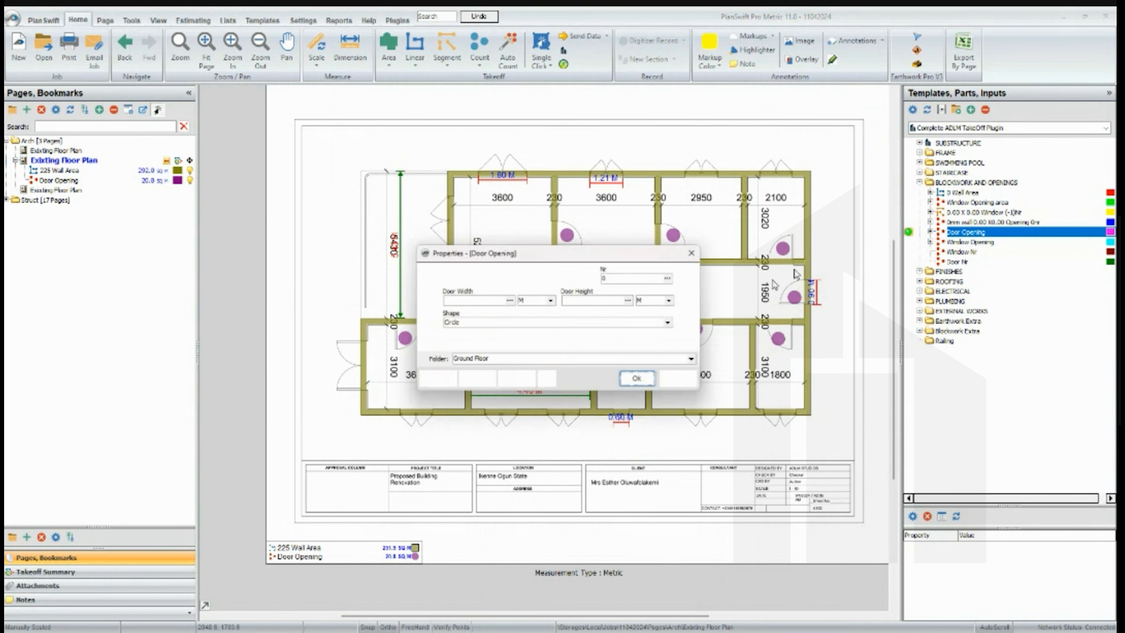
left_click(466, 276)
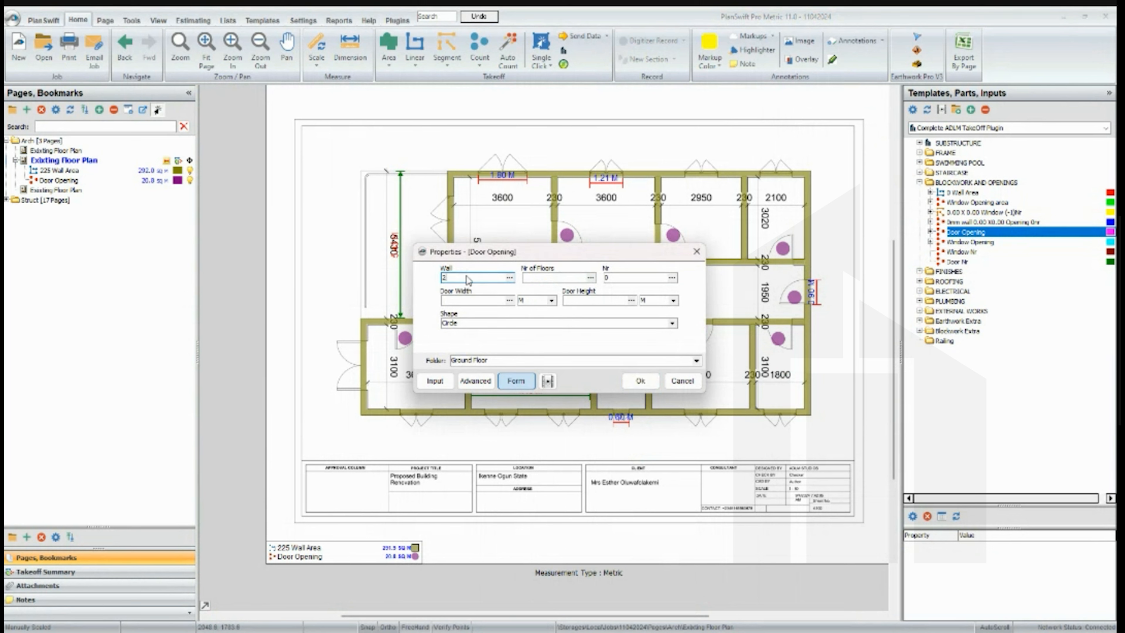
left_click(545, 275)
left_click(544, 277)
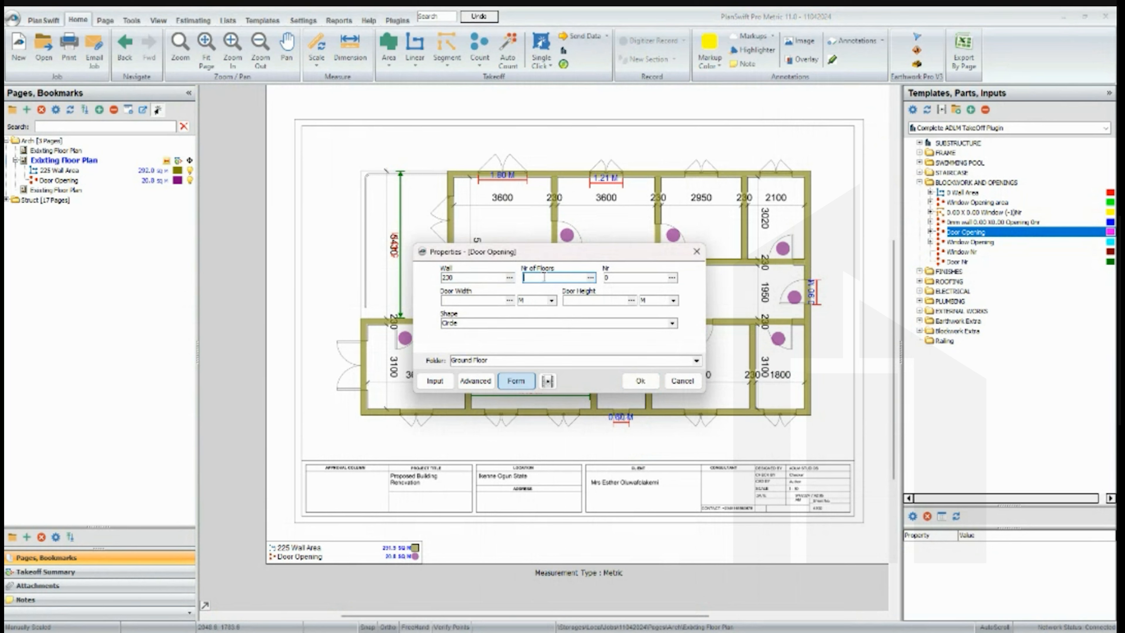
type("1")
left_click(470, 300)
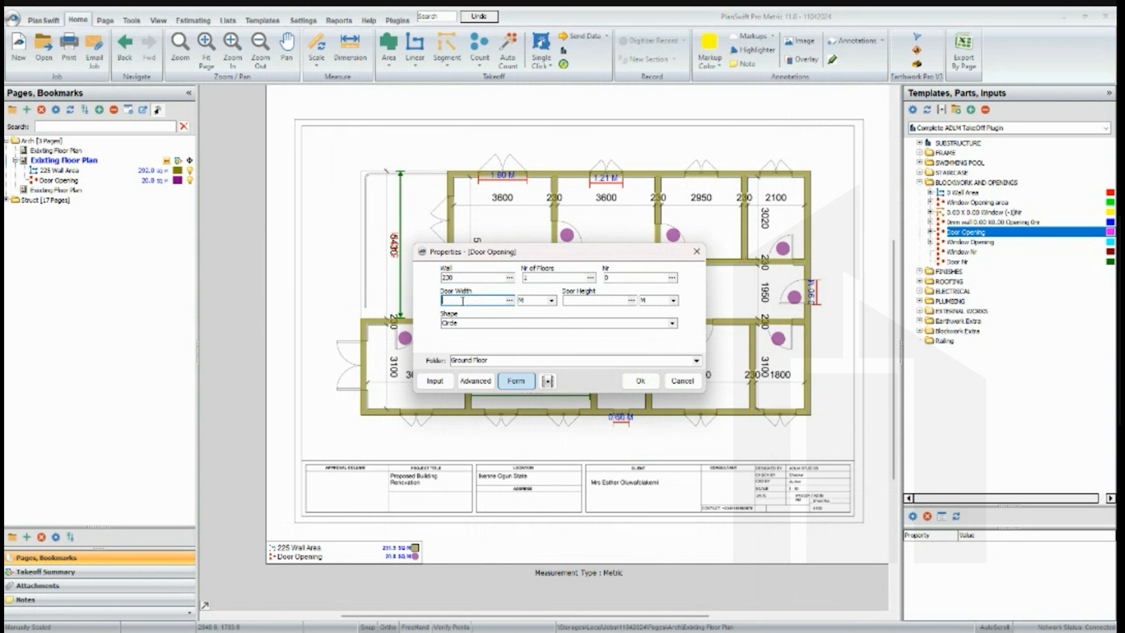
type("1.2")
left_click(586, 300)
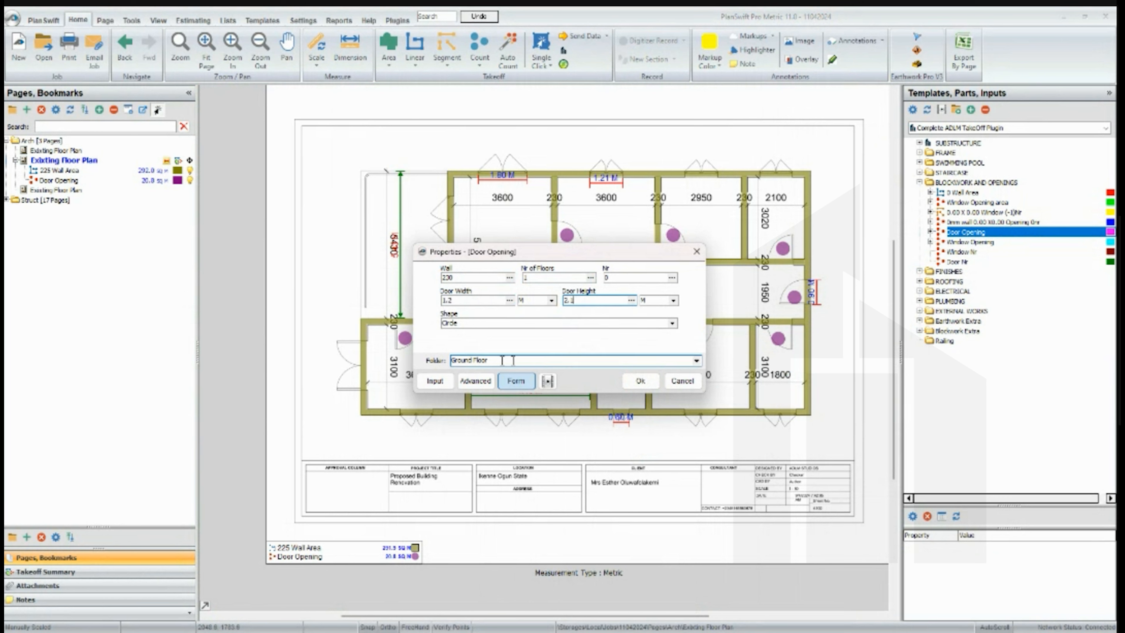
left_click(641, 380)
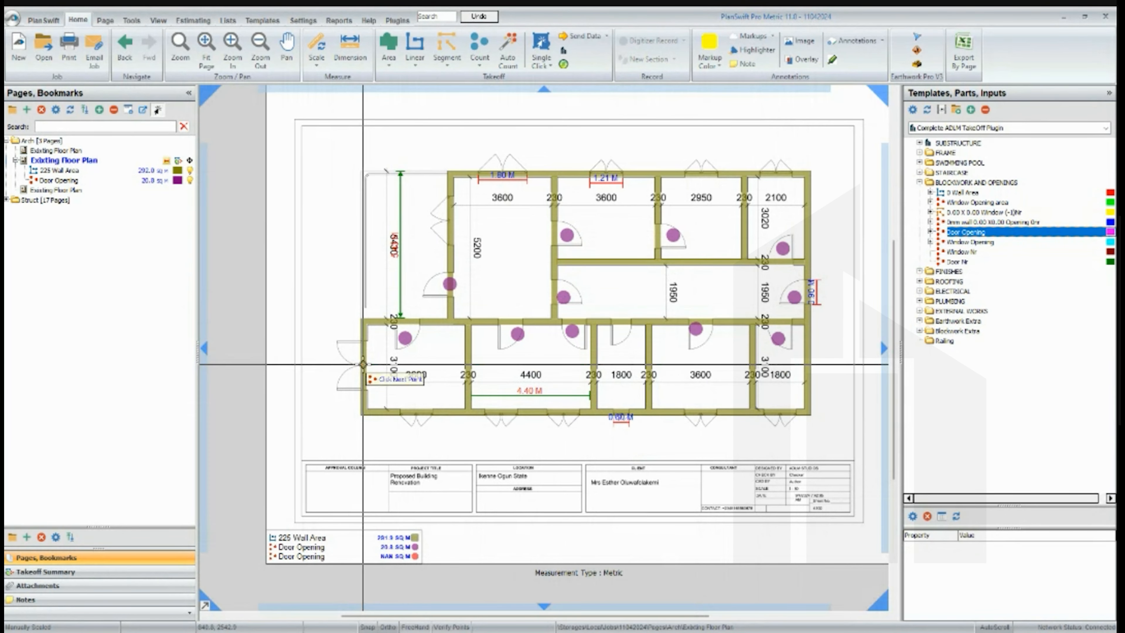
Mark the double door on the outer wall of the lower-left room and stop recording
left_click(363, 364)
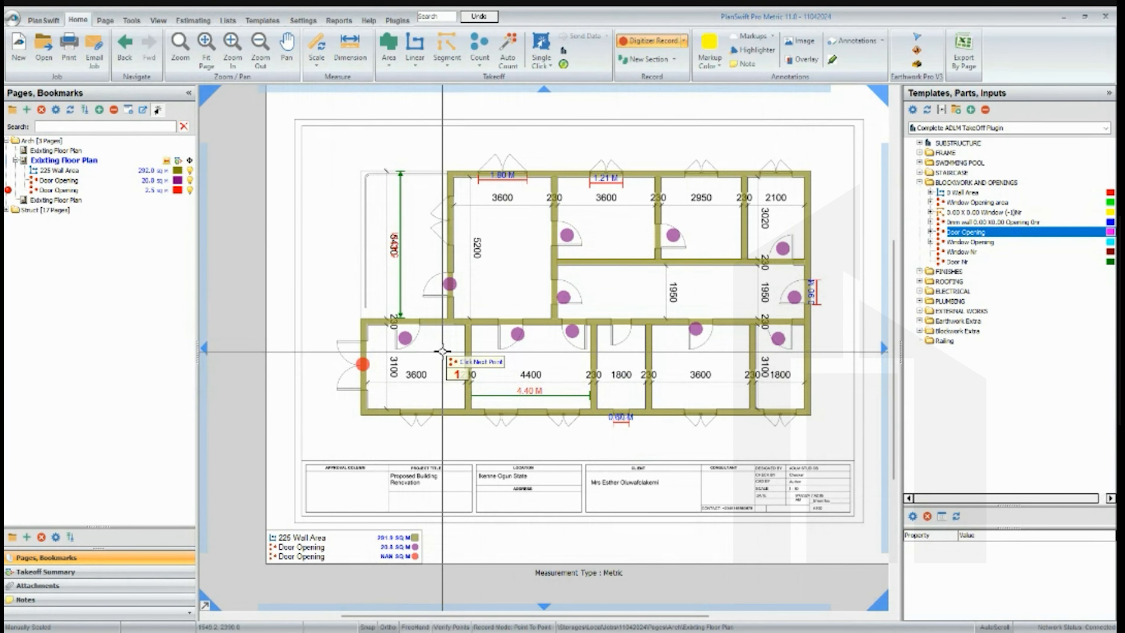
right_click(458, 365)
left_click(468, 379)
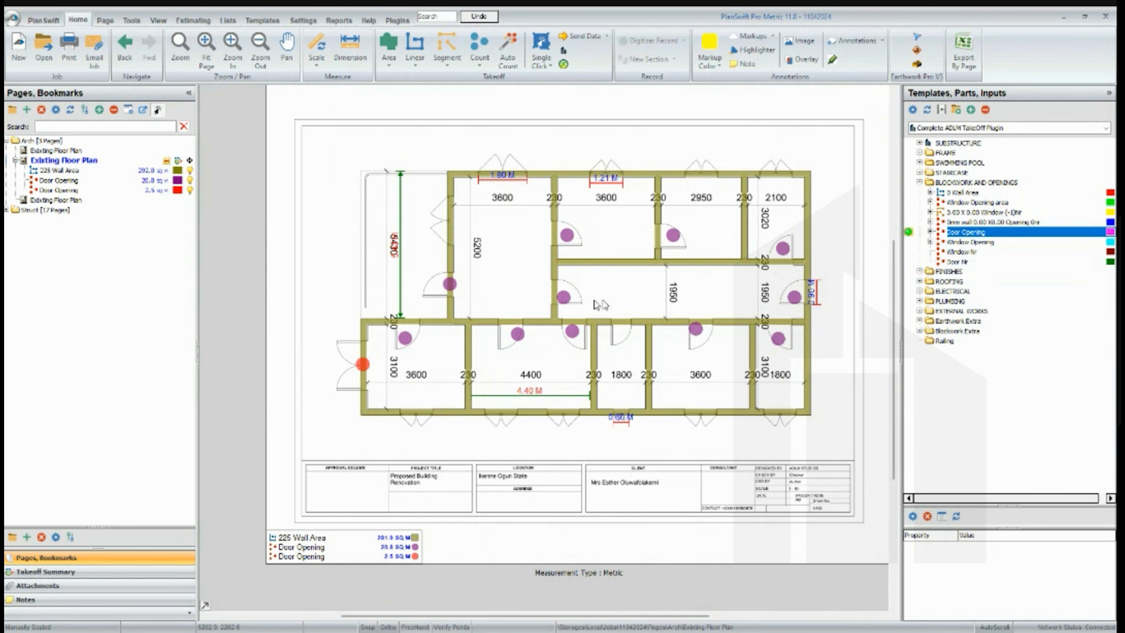
Create another Door Opening takeoff for a 225 wall and one floor, entering its door width and height
double_click(921, 231)
left_click(485, 277)
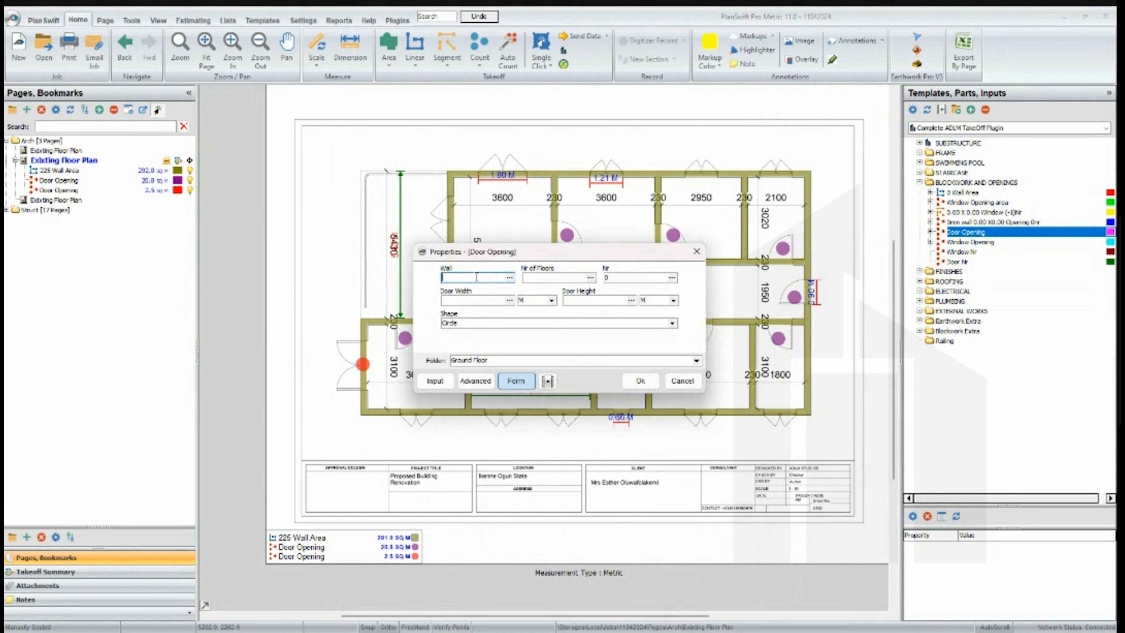
type("225")
left_click(539, 277)
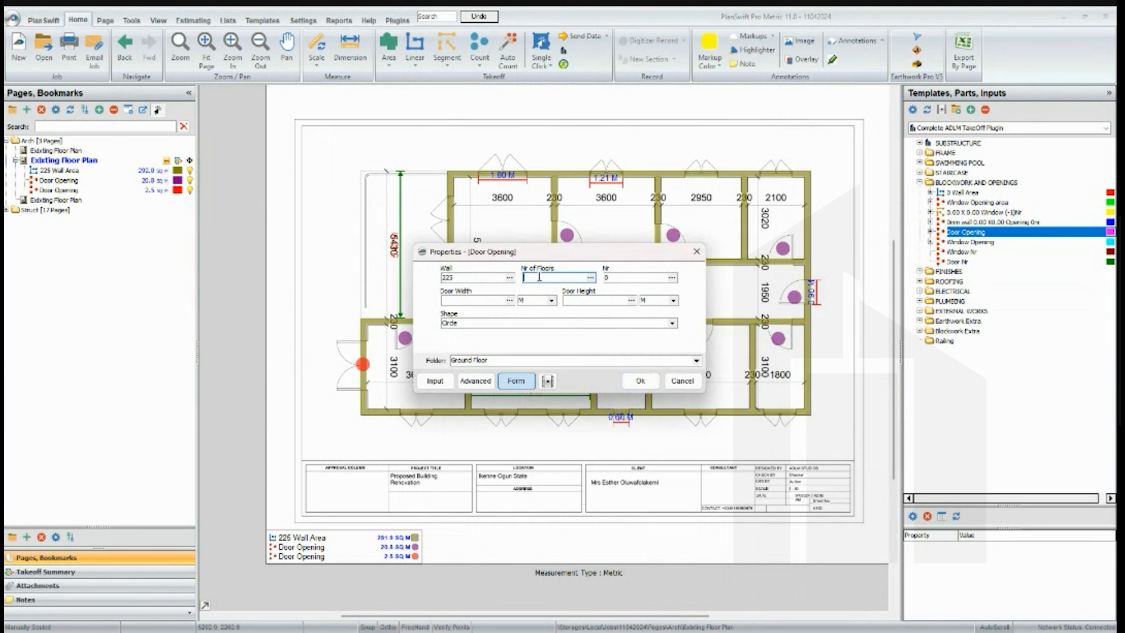
left_click(452, 301)
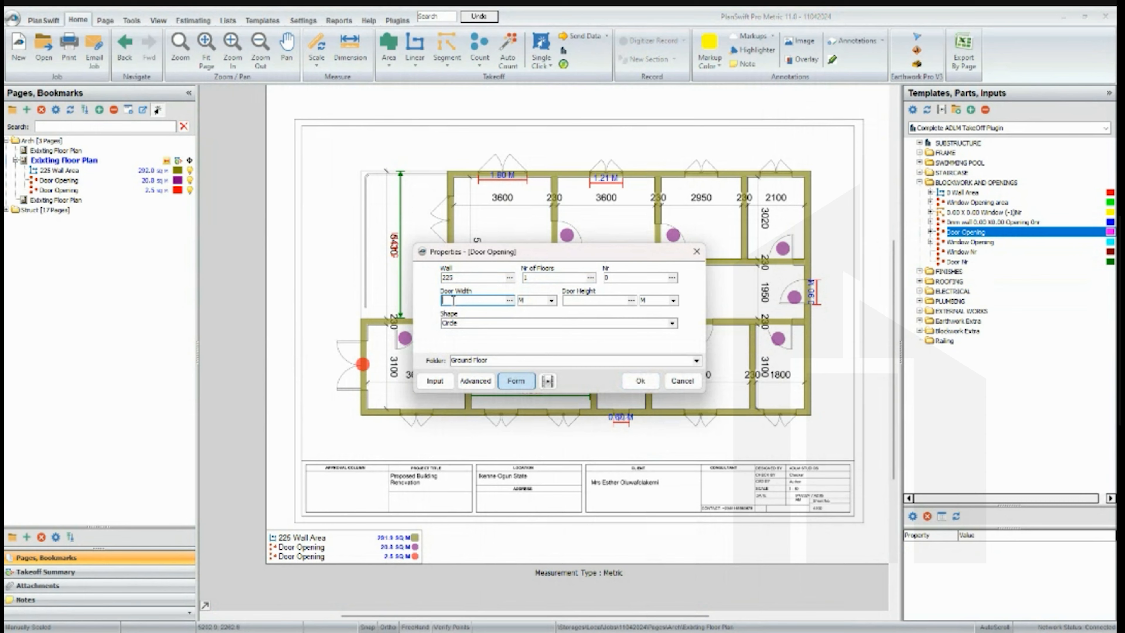
left_click(582, 303)
left_click(640, 382)
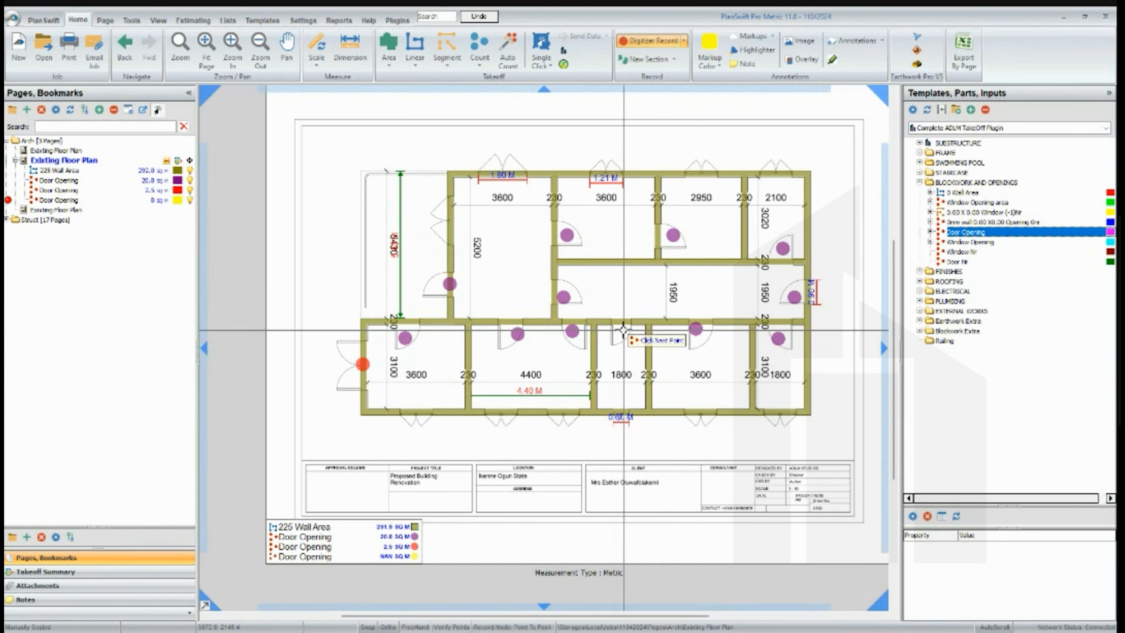
Mark the door of the 1800-wide room in the lower row and stop recording
left_click(622, 326)
right_click(514, 262)
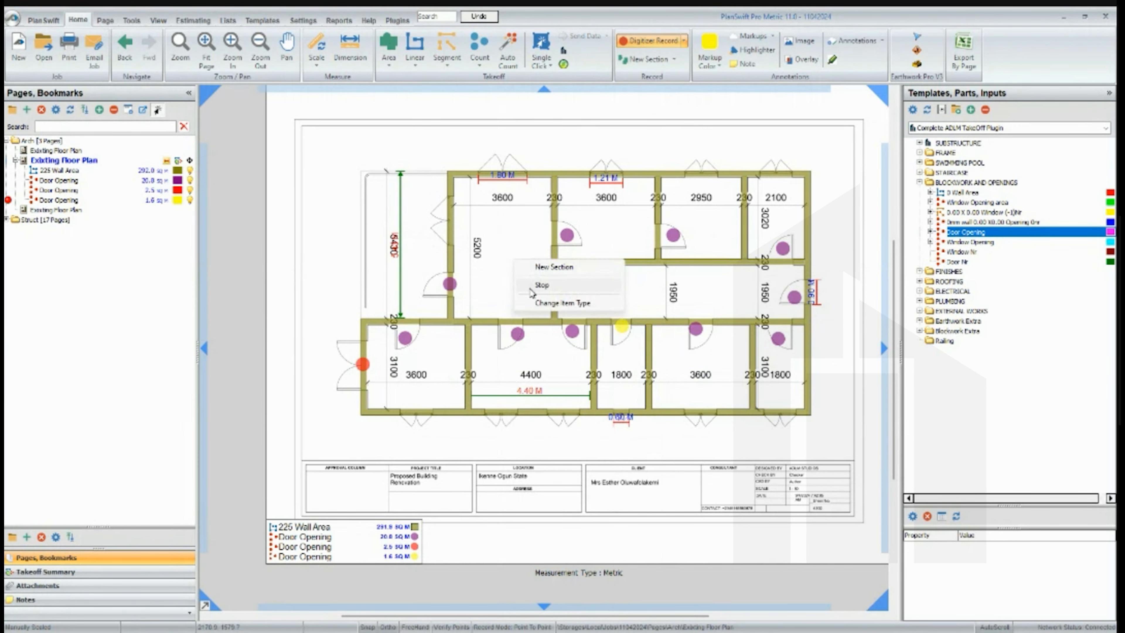
left_click(535, 286)
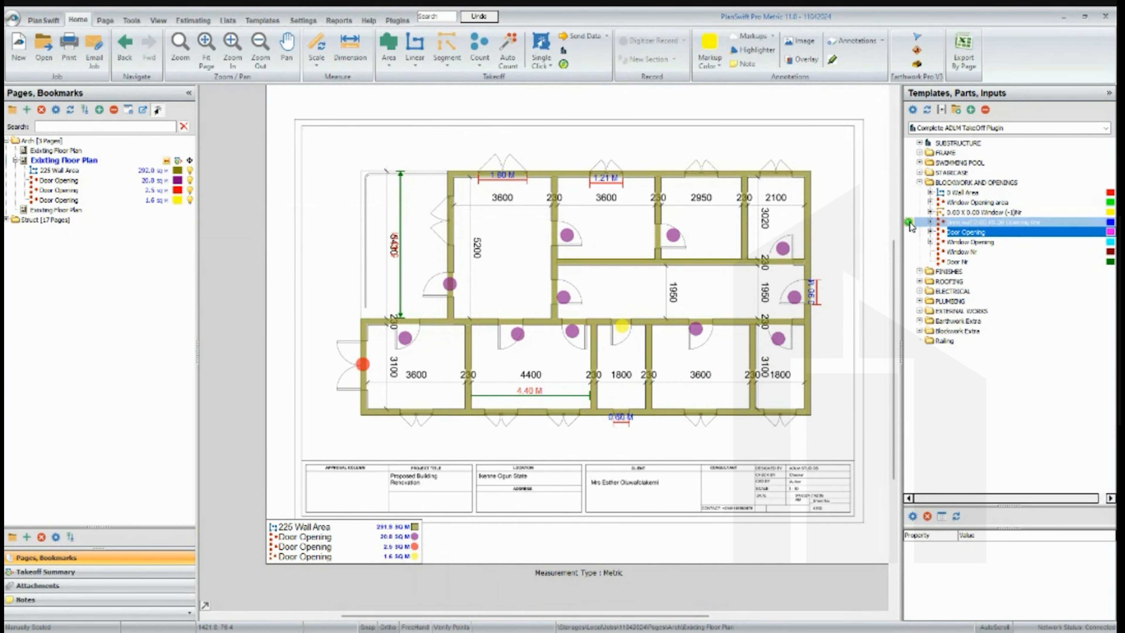
Create a Window Opening takeoff for a 225 wall with width 1.8, height 1.2 and one floor
double_click(913, 242)
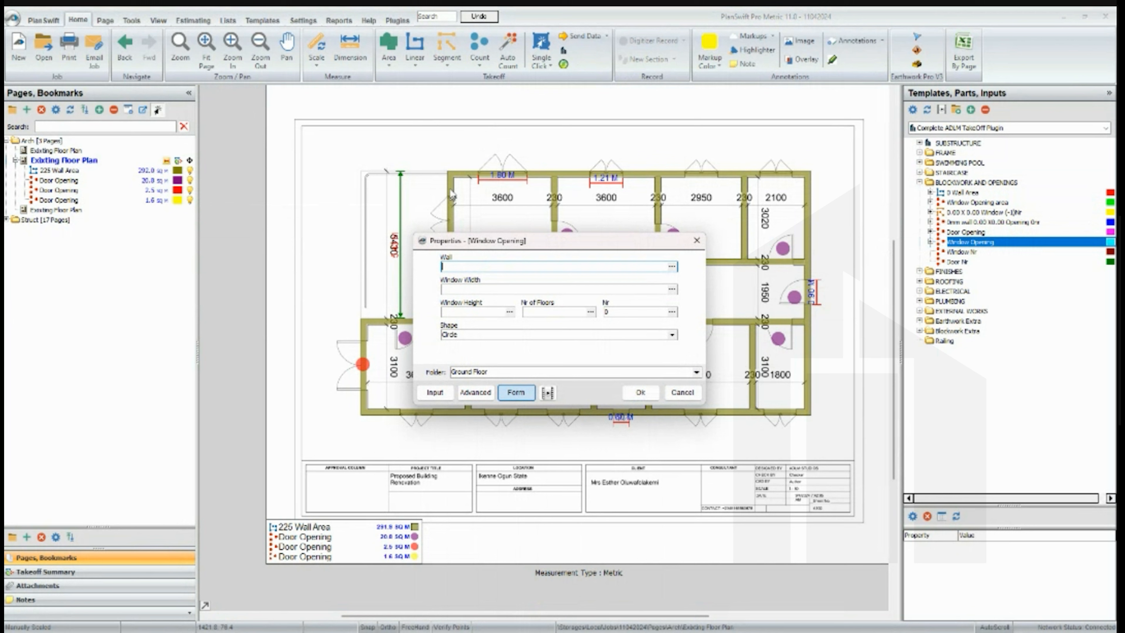
type("225")
left_click(468, 289)
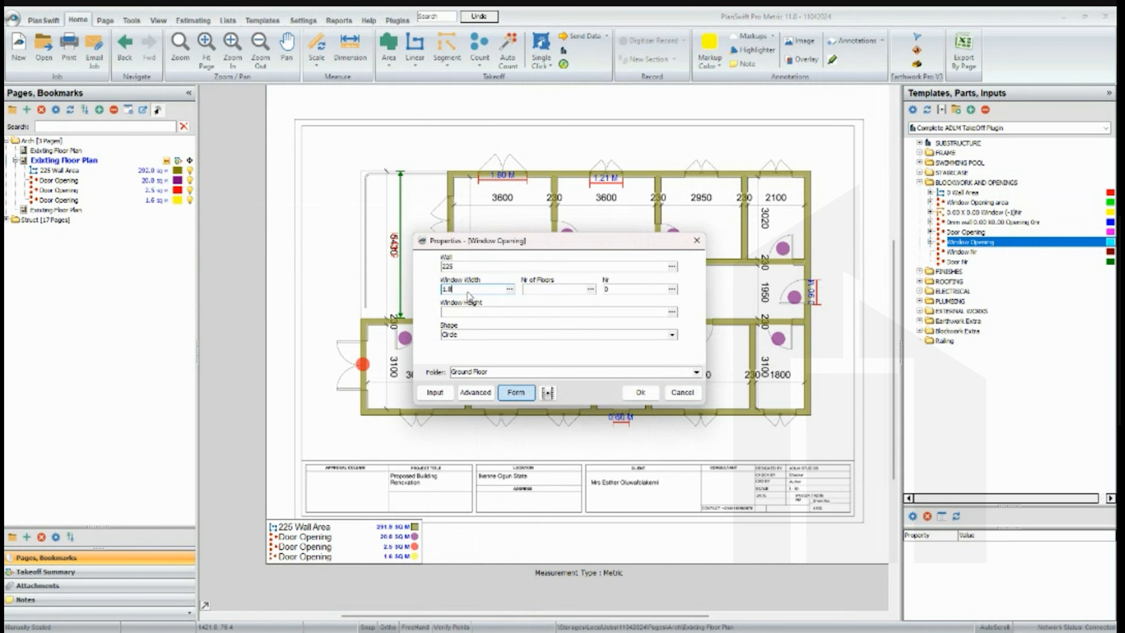
type("1")
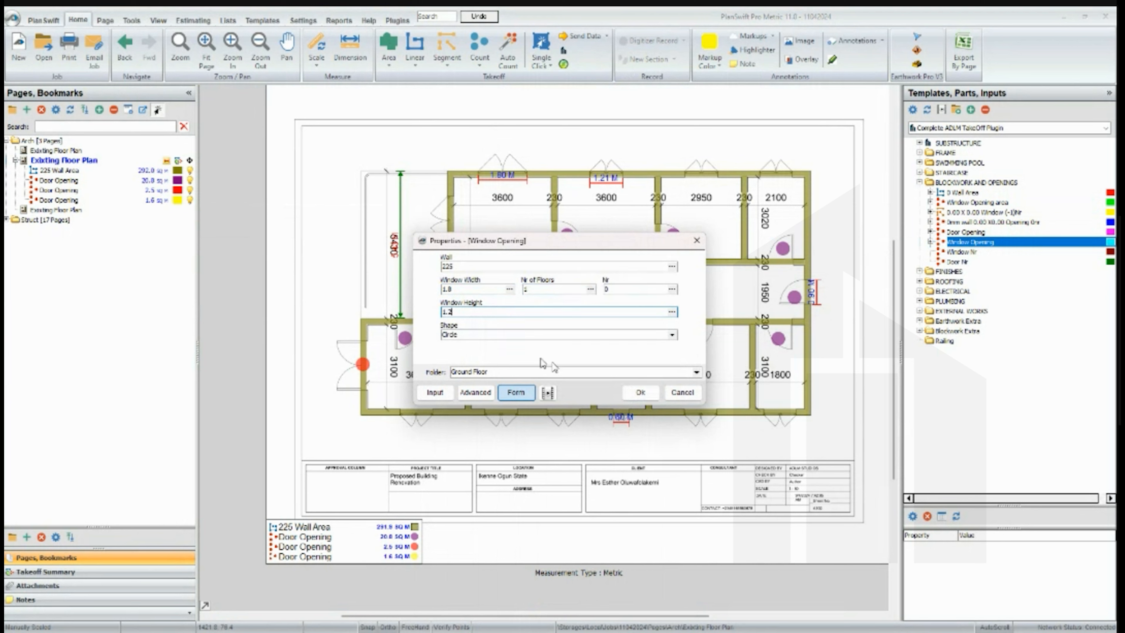
left_click(640, 393)
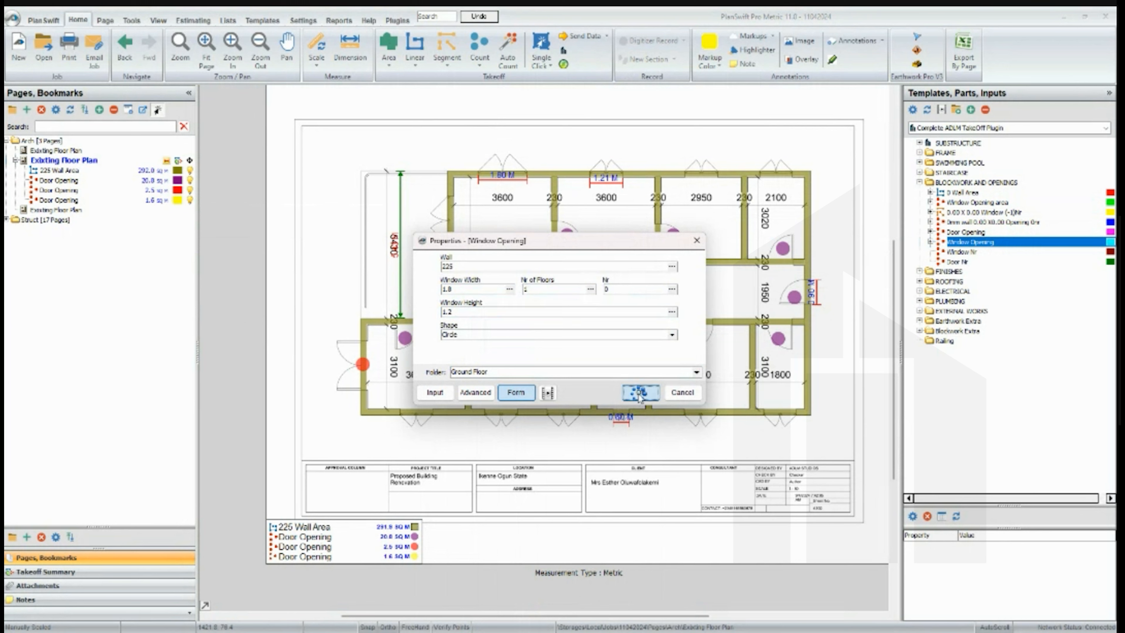
Mark the two windows on the outer walls of the upper-left room and stop recording
left_click(452, 240)
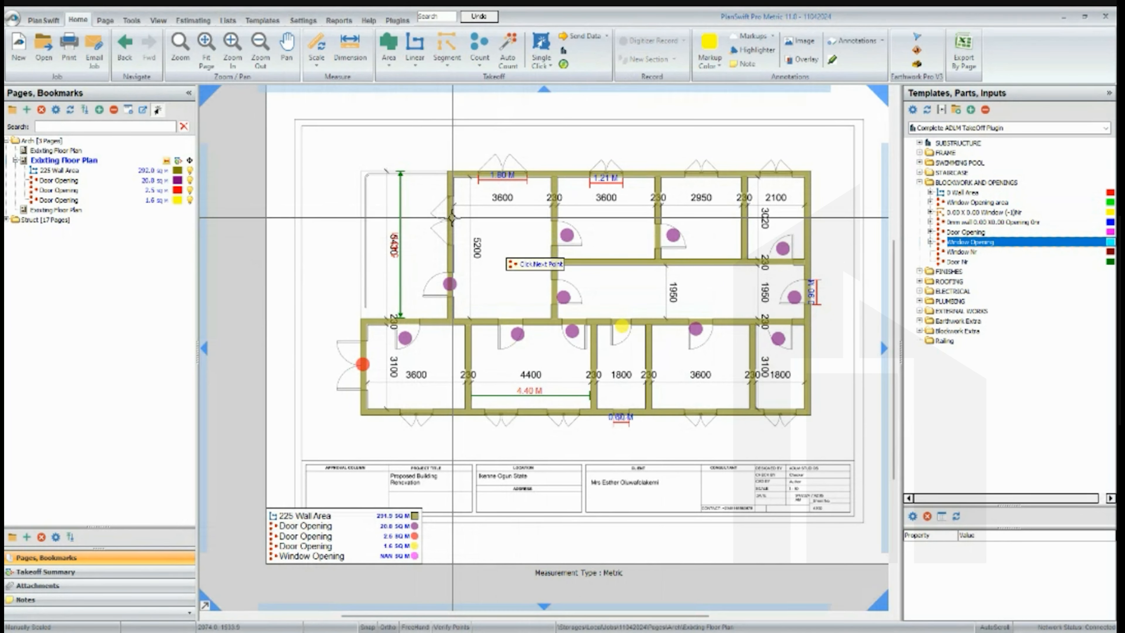
left_click(450, 221)
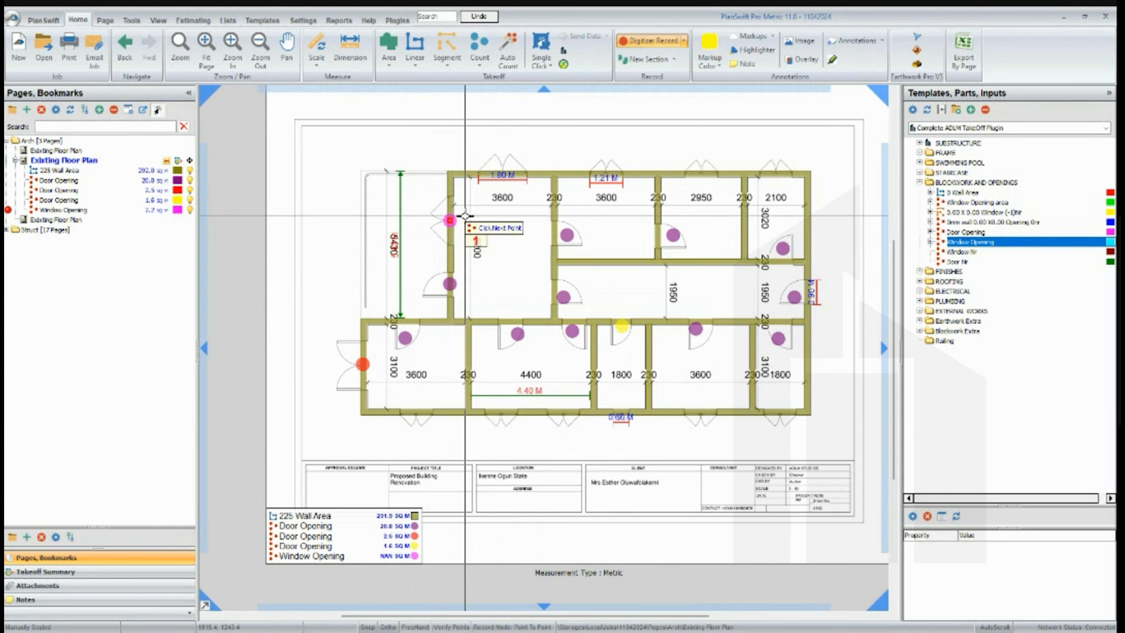
left_click(497, 174)
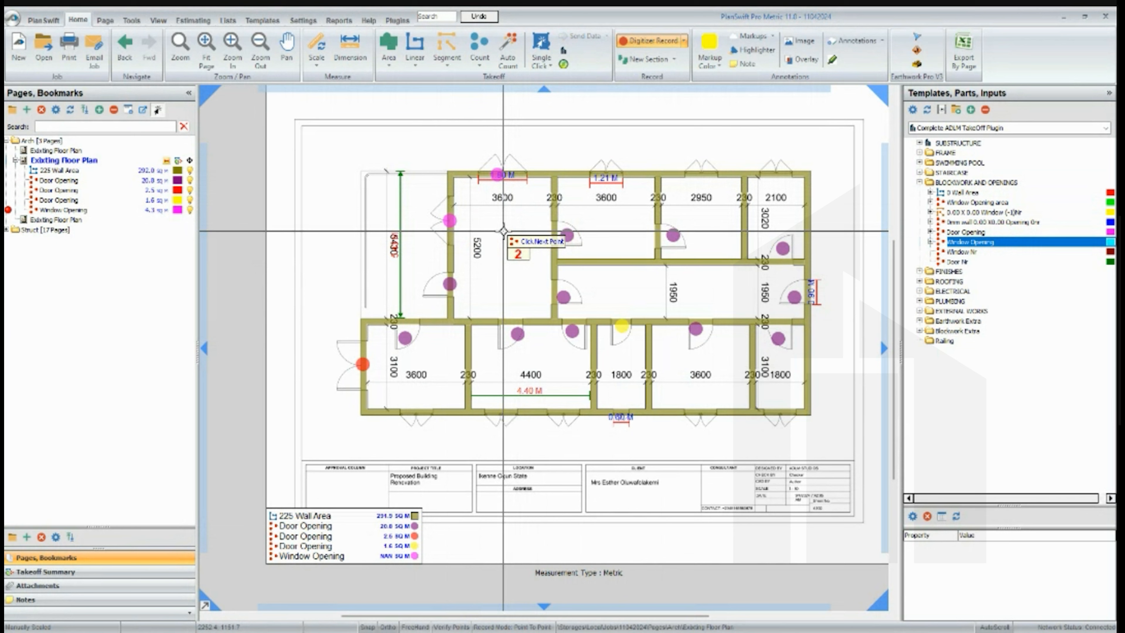
right_click(505, 232)
left_click(532, 257)
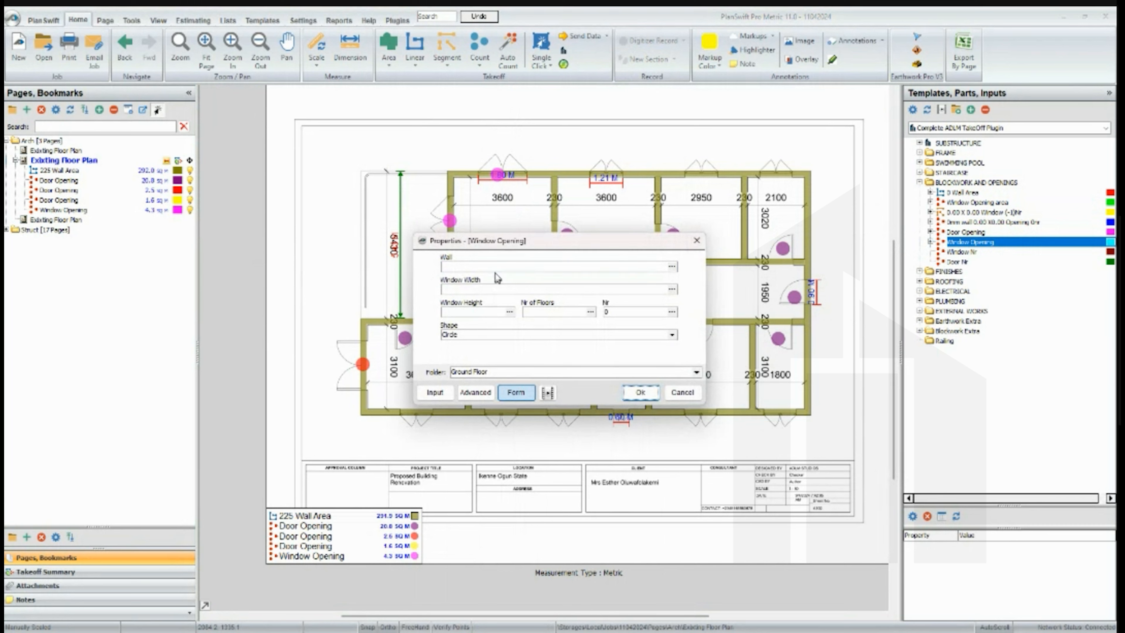
Create a Window Opening takeoff for a 225 wall with width 1.2, height 1.2 and one floor
left_click(492, 267)
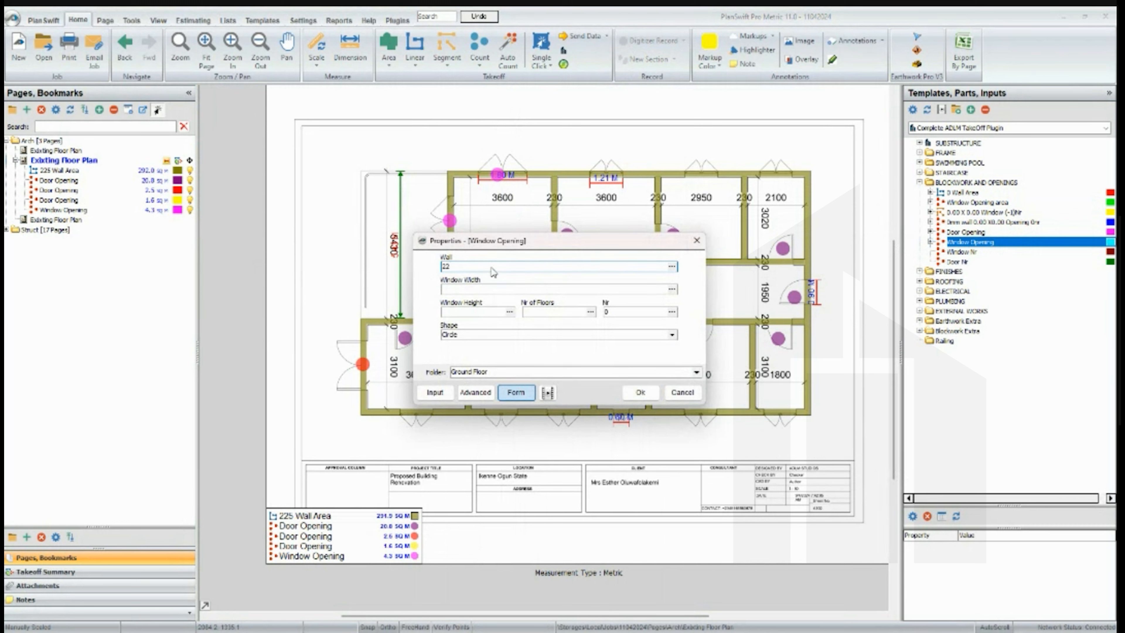
type("225")
left_click(480, 288)
type("1.2")
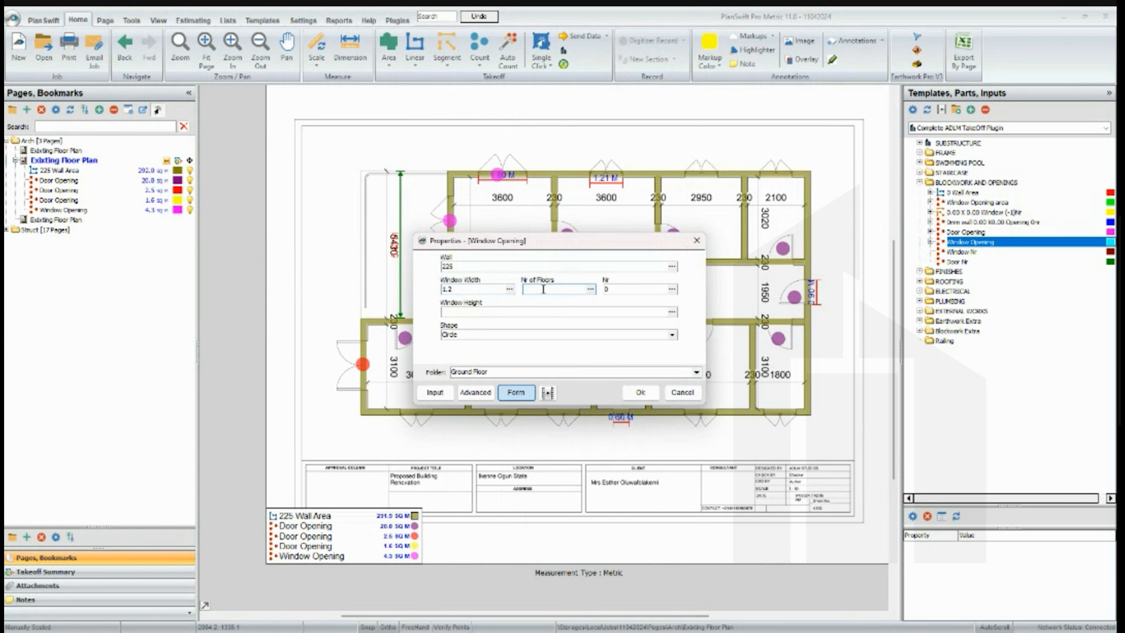
left_click(453, 311)
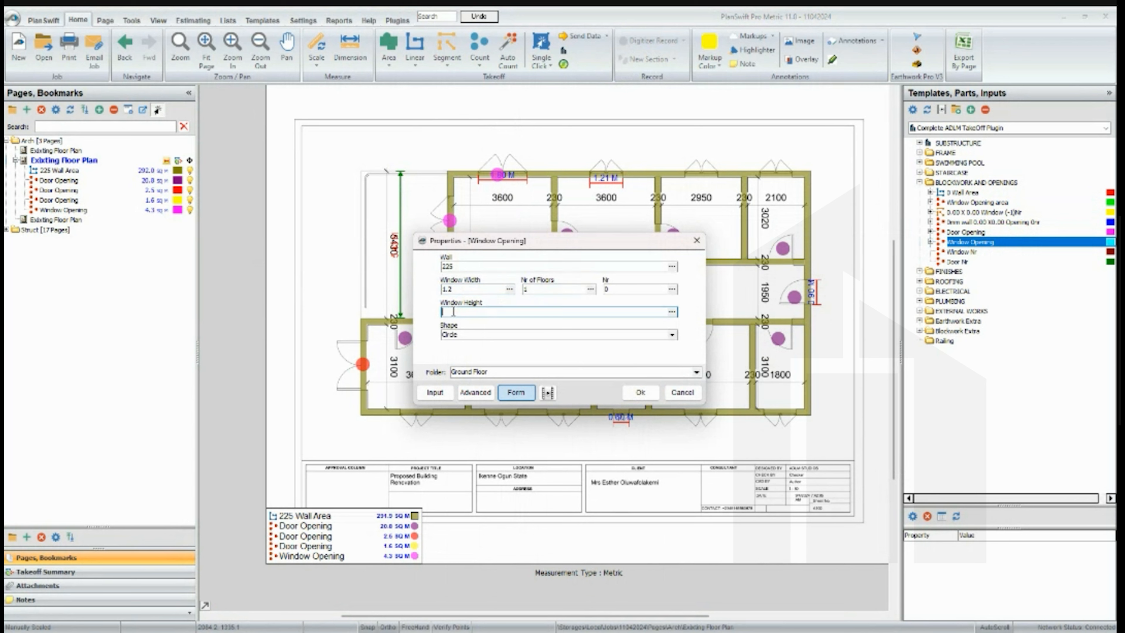
type("1.2")
left_click(640, 392)
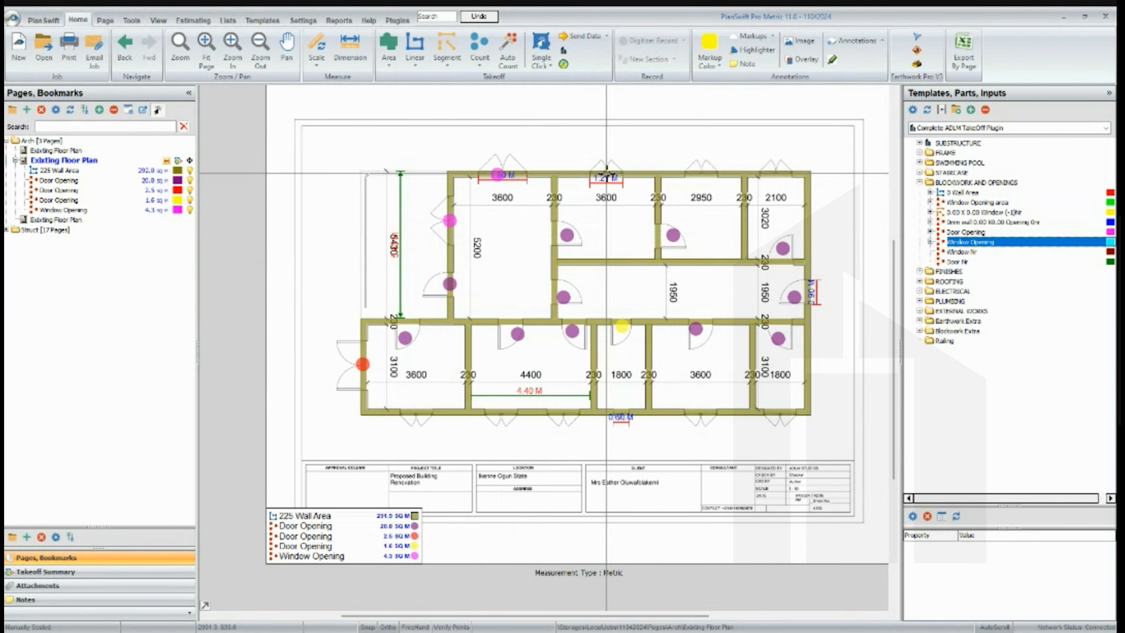
Mark the three remaining windows on the plan's upper wall and five on the lower wall, skipping the lower 1800-wide room with the door, and stop recording
left_click(606, 173)
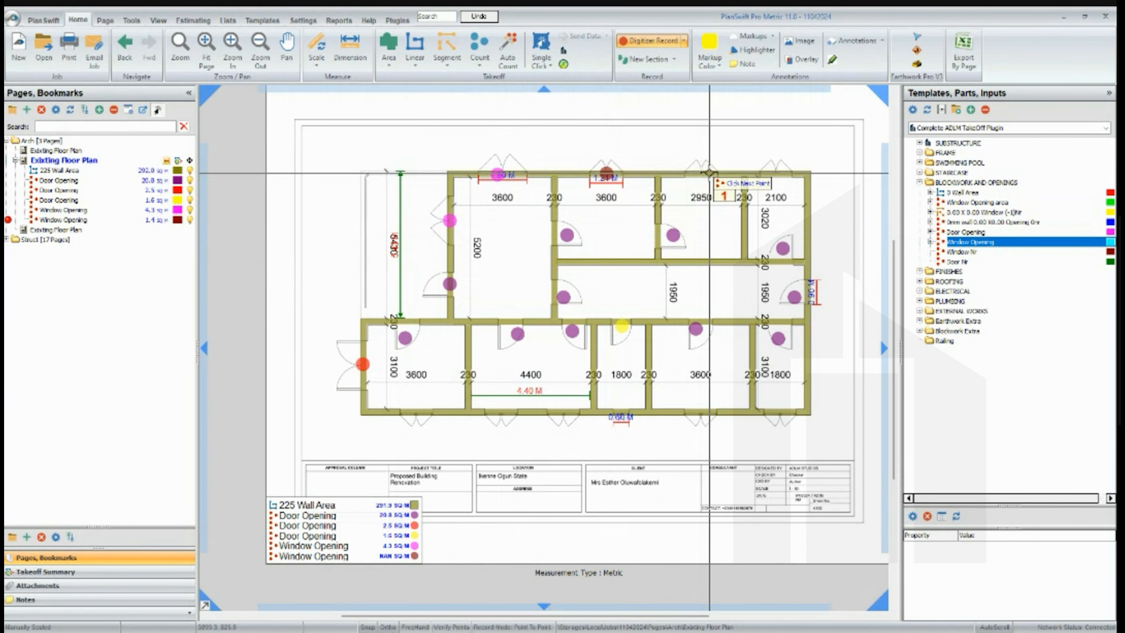
left_click(708, 172)
left_click(779, 172)
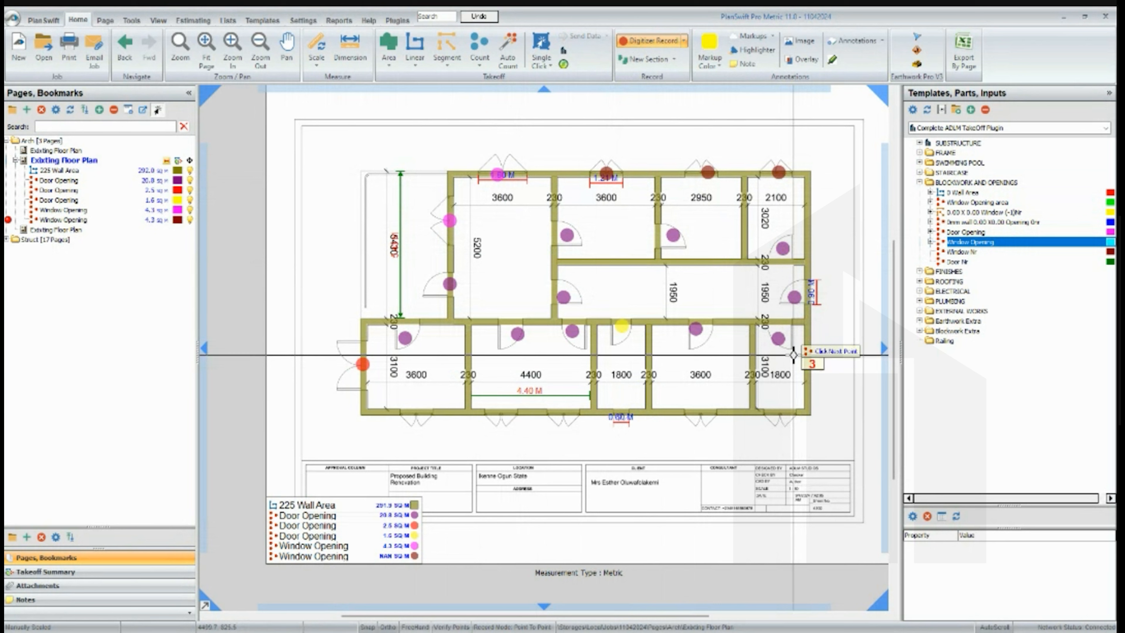
left_click(779, 415)
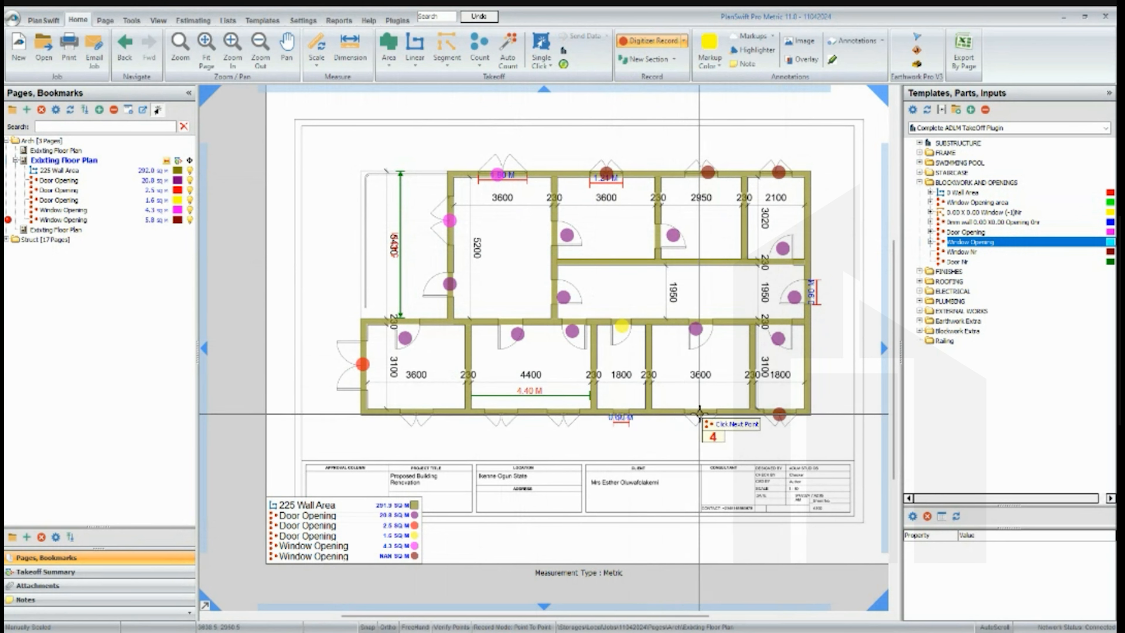
left_click(700, 414)
left_click(566, 412)
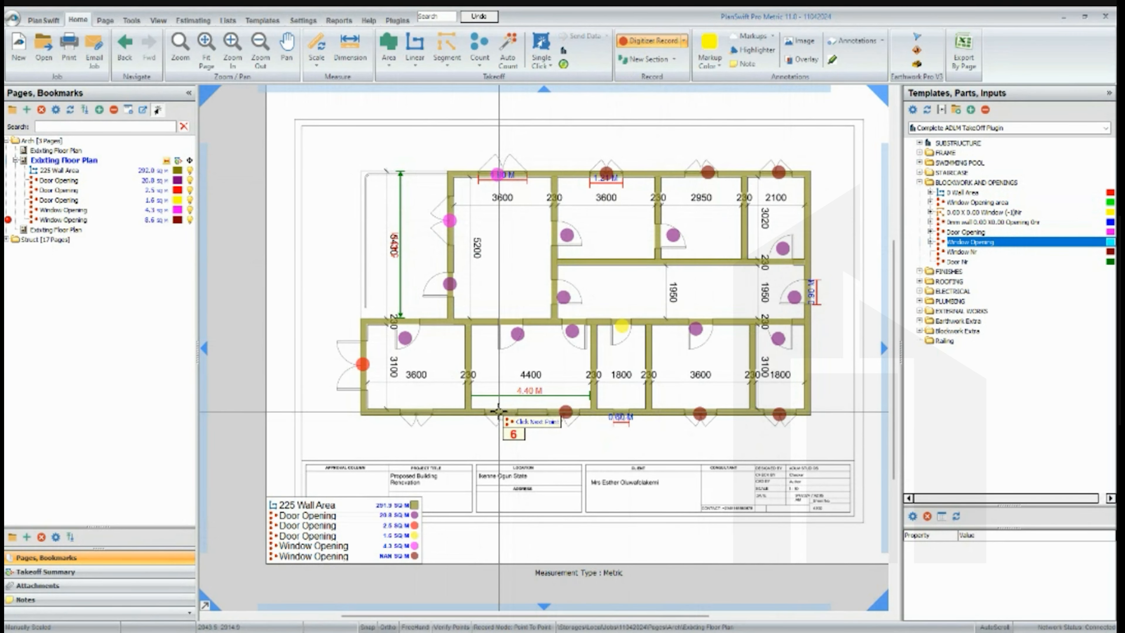
left_click(499, 410)
left_click(415, 417)
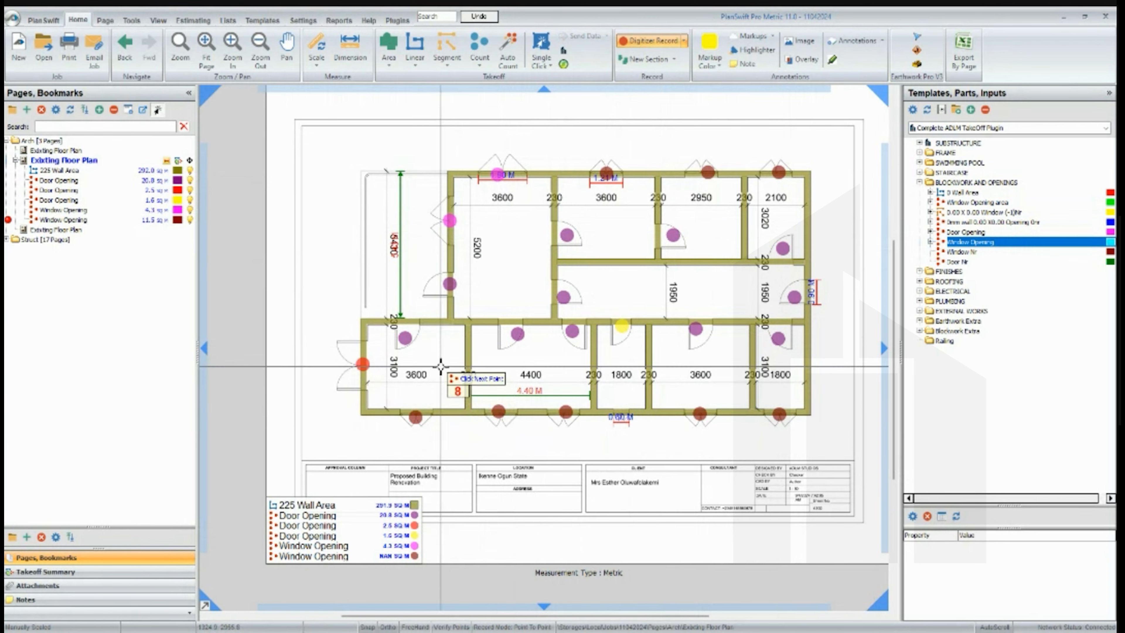
right_click(509, 361)
left_click(541, 389)
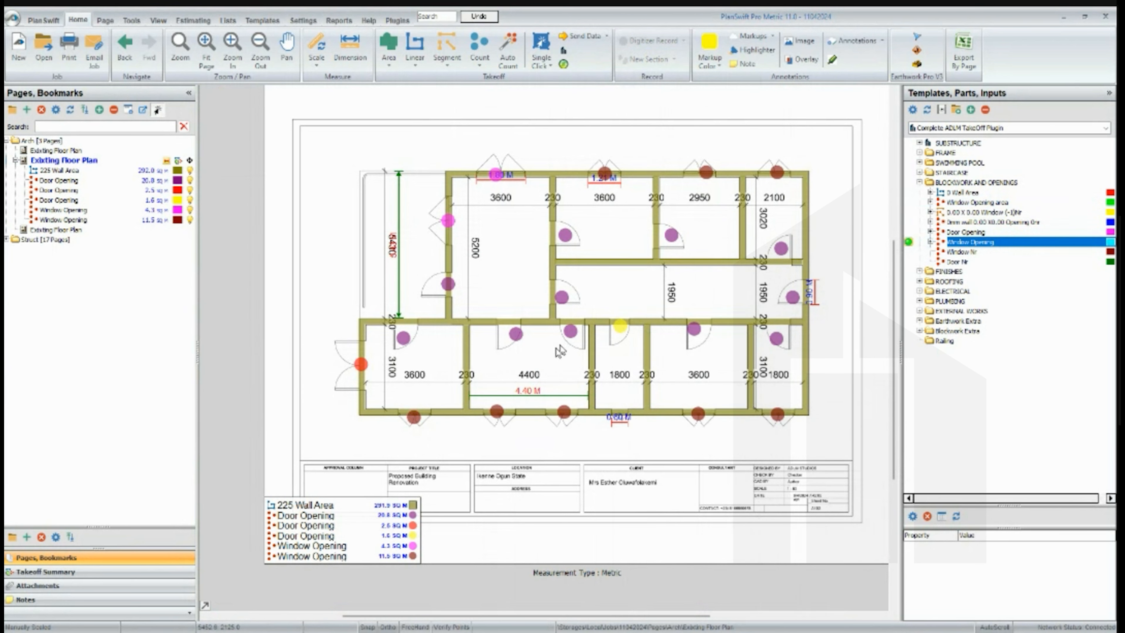
Create a Window Opening takeoff for a 225 wall, width .6, height .75 and one floor, marking the window of the lower middle 1800-wide room
left_click(482, 269)
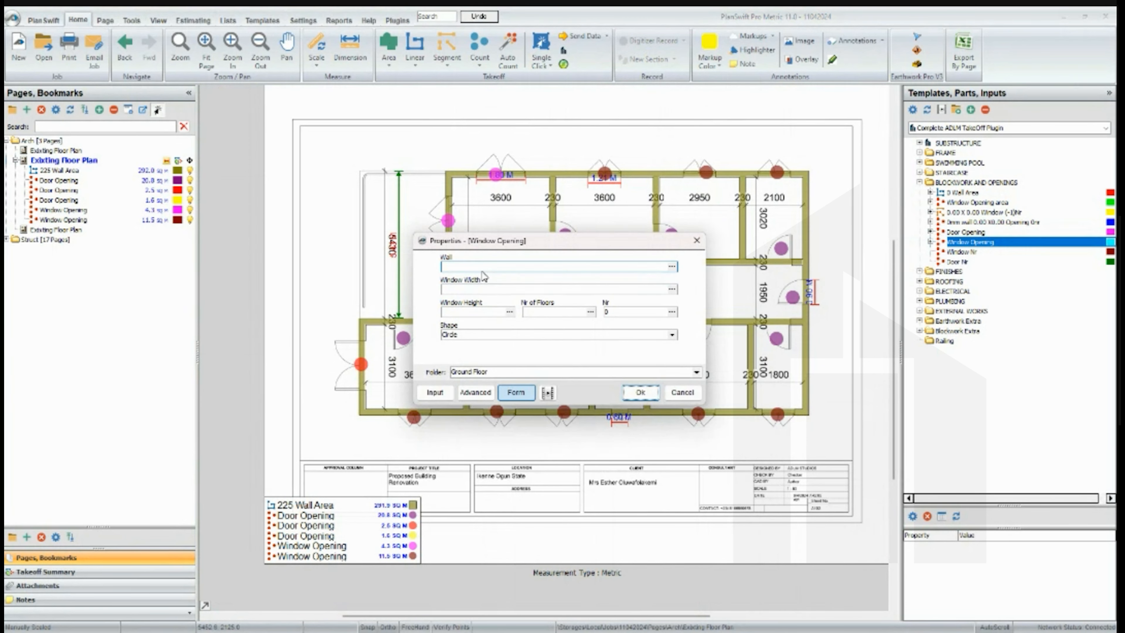
left_click(539, 289)
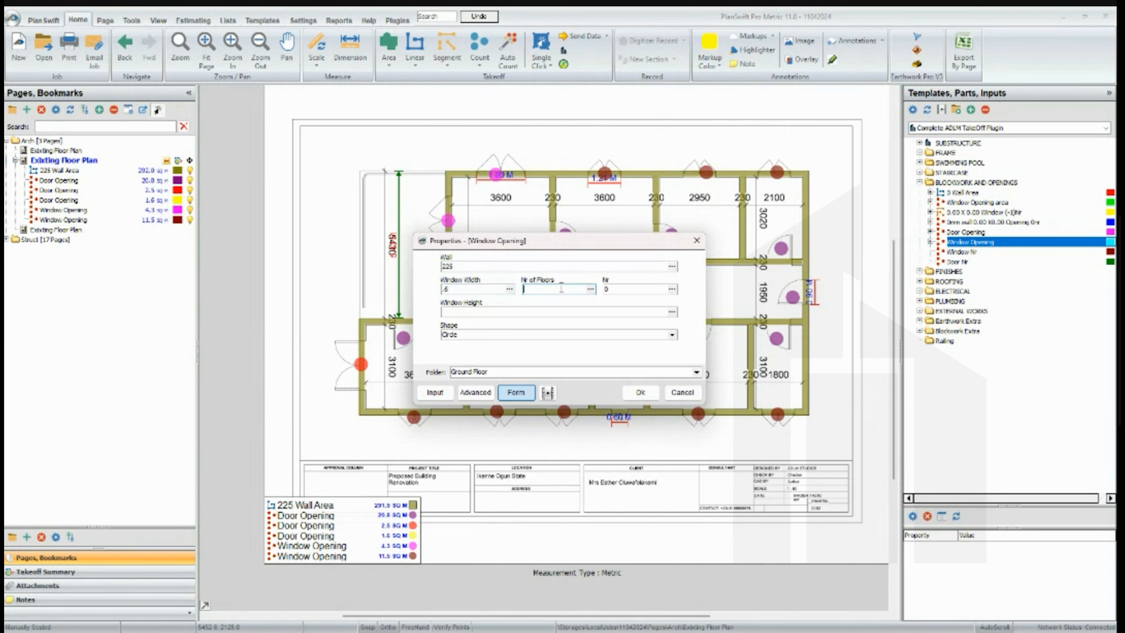
left_click(509, 313)
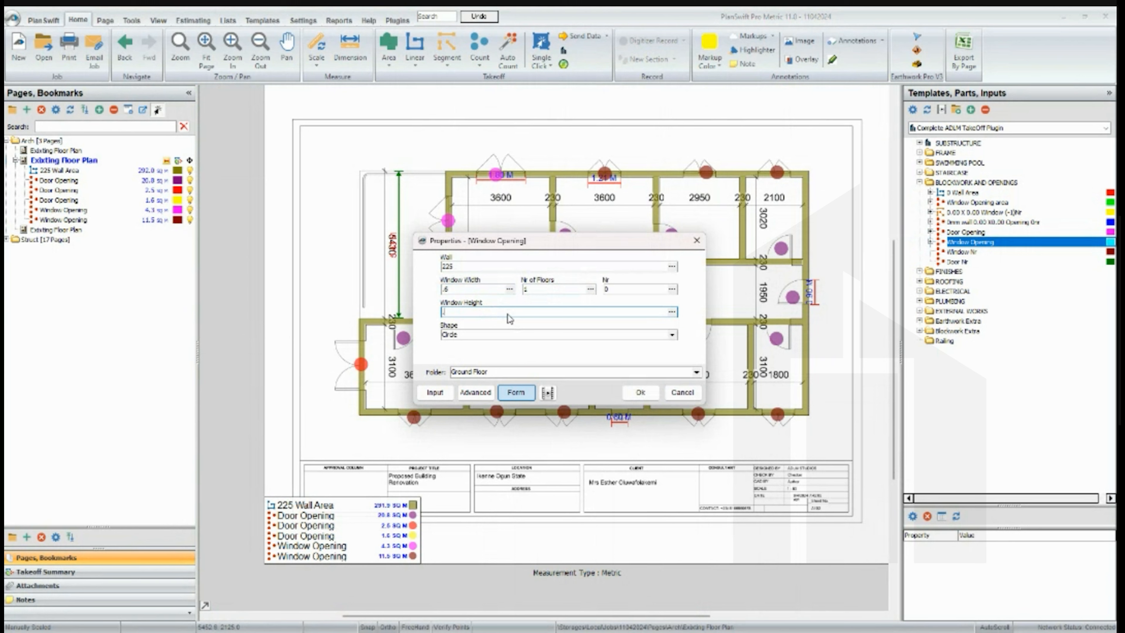
type(".75")
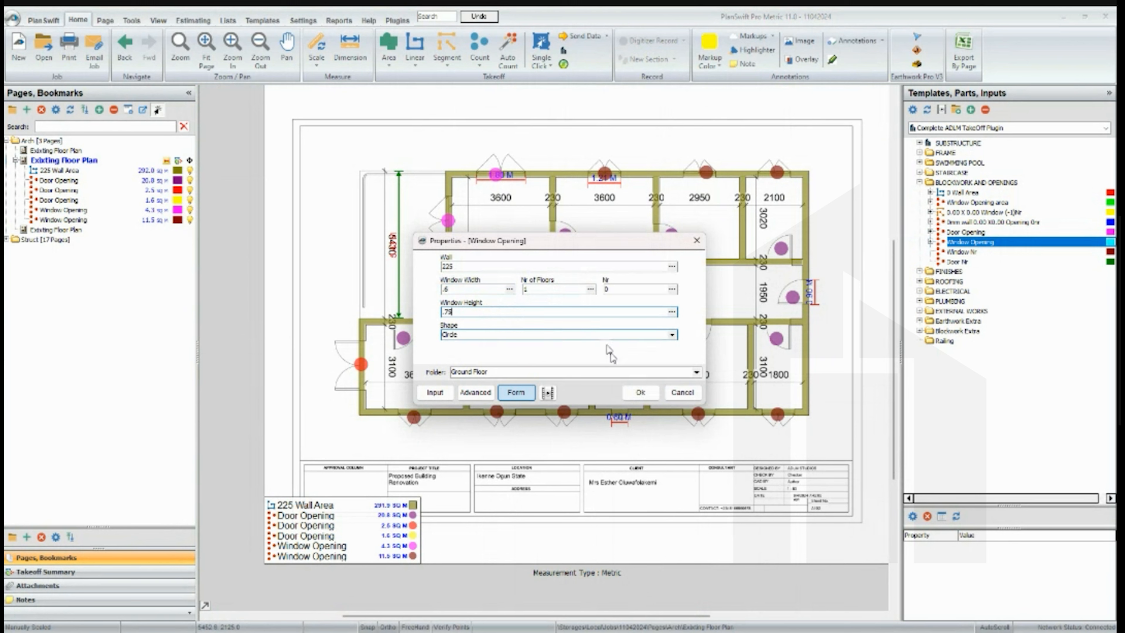
left_click(640, 392)
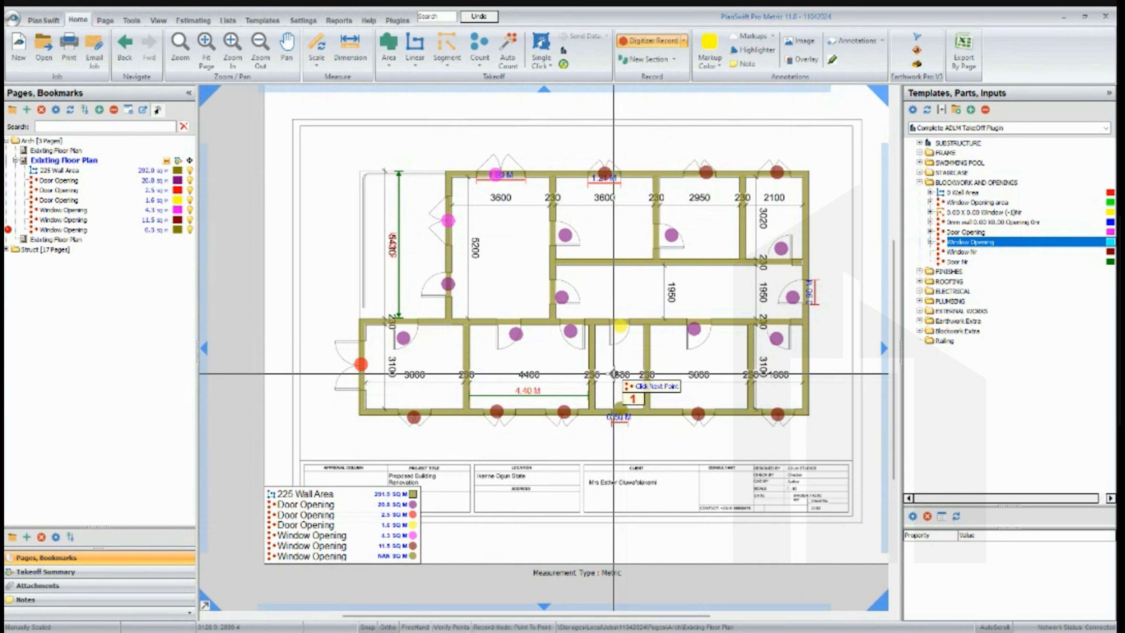
right_click(604, 369)
left_click(629, 392)
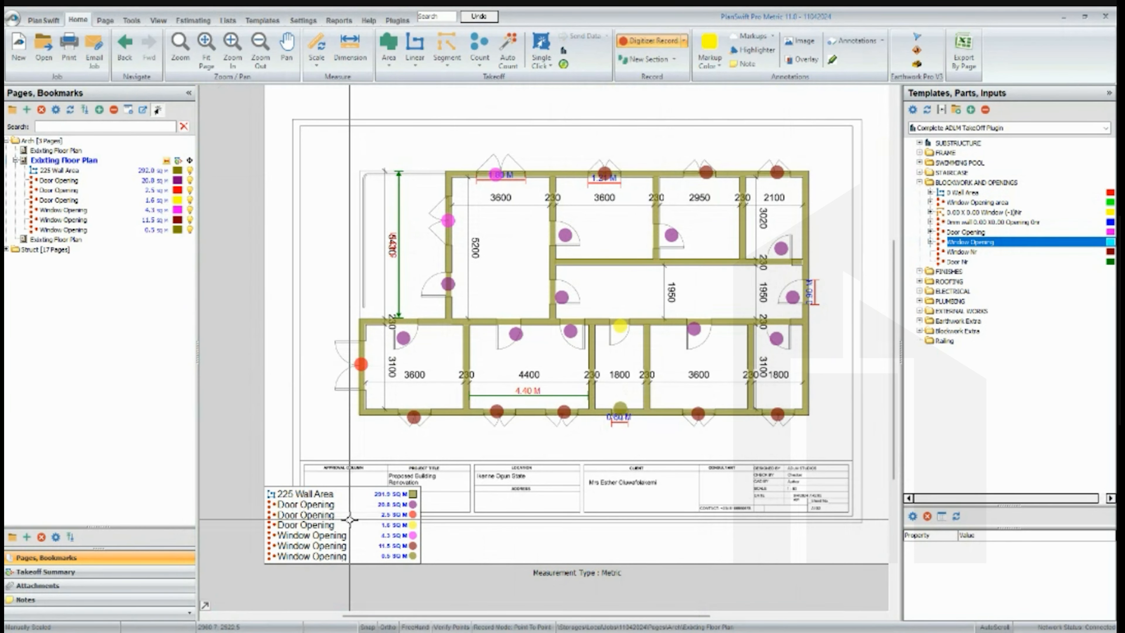
Move the takeoff legend over the middle of the title block below the plan and deselect it
left_click_drag(350, 519, 629, 505)
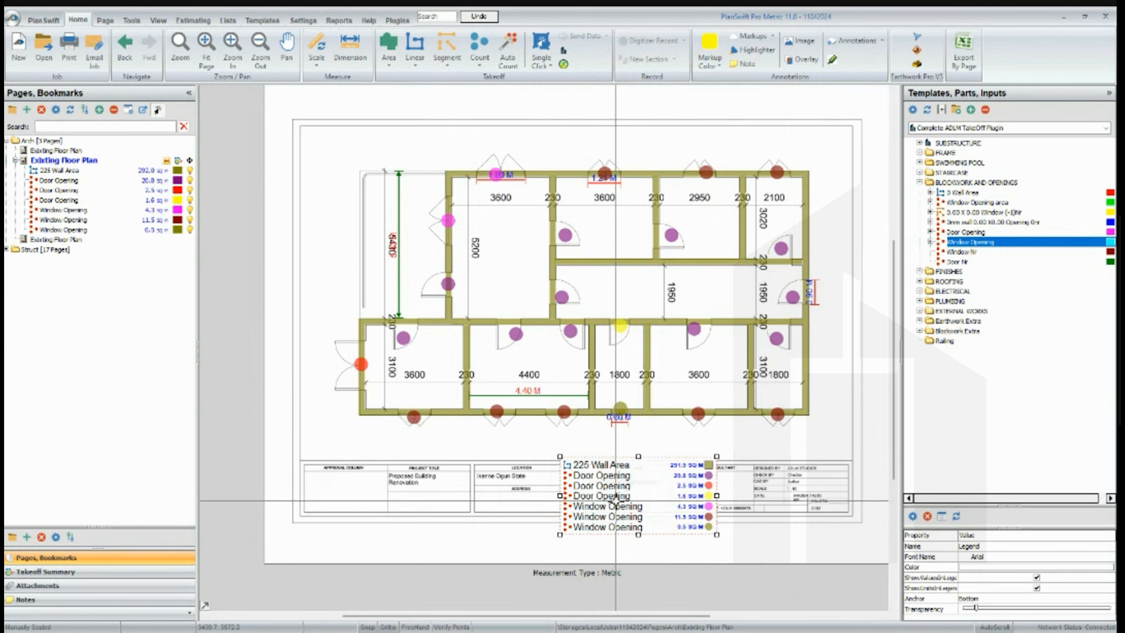
left_click(449, 460)
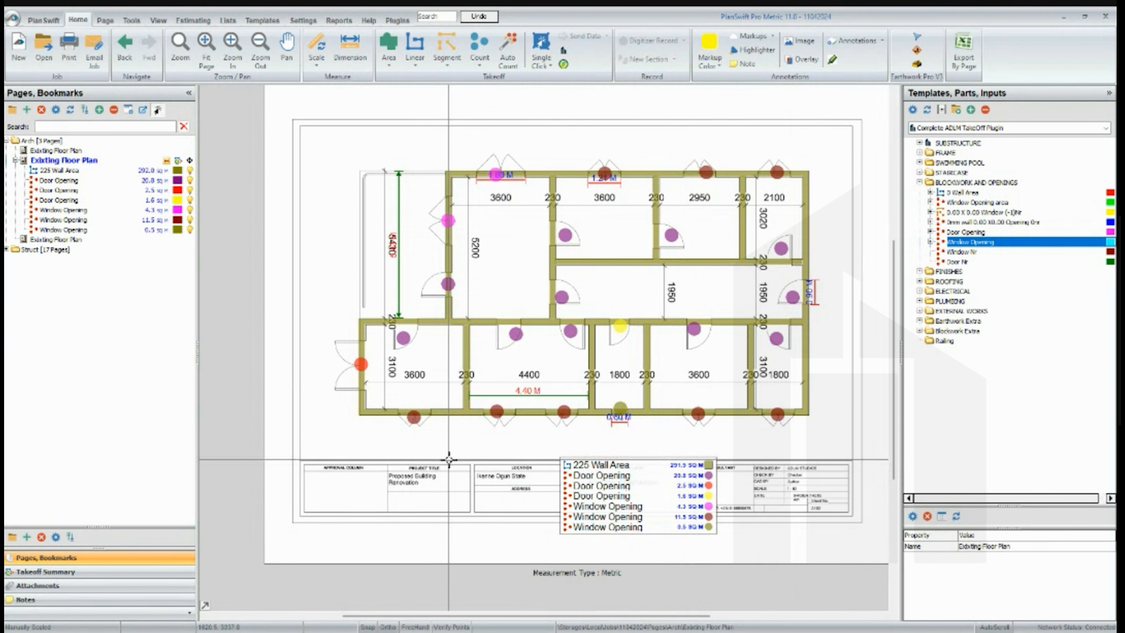
In the 225 Wall Area properties, set the Total Door Area deduction to 20.8+2.5+1.6 m2
left_click(67, 171)
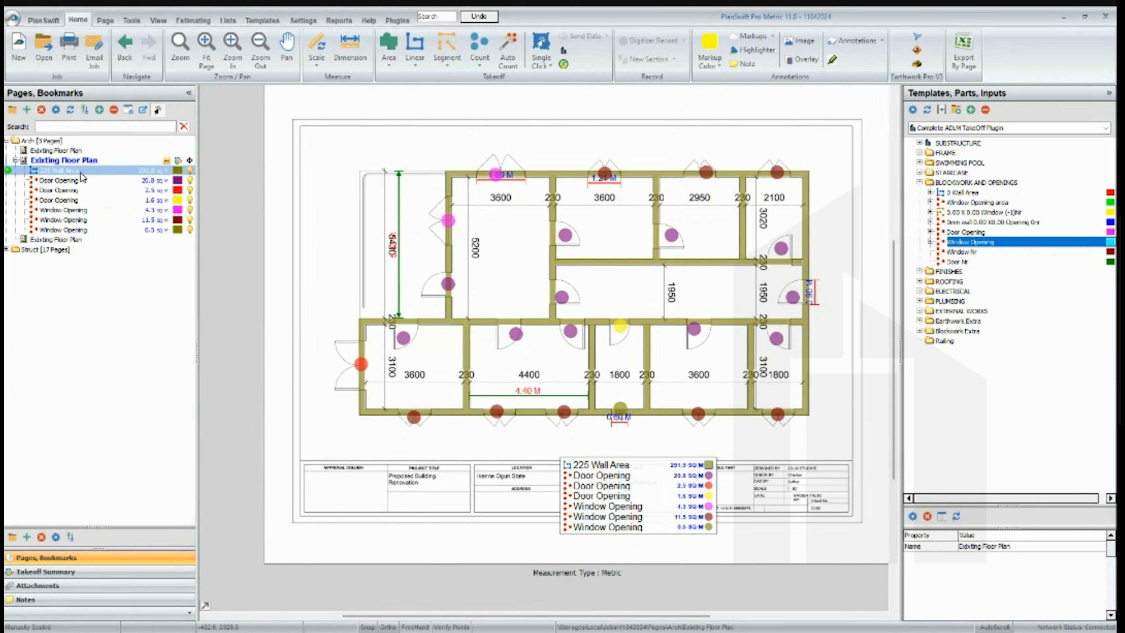
double_click(80, 172)
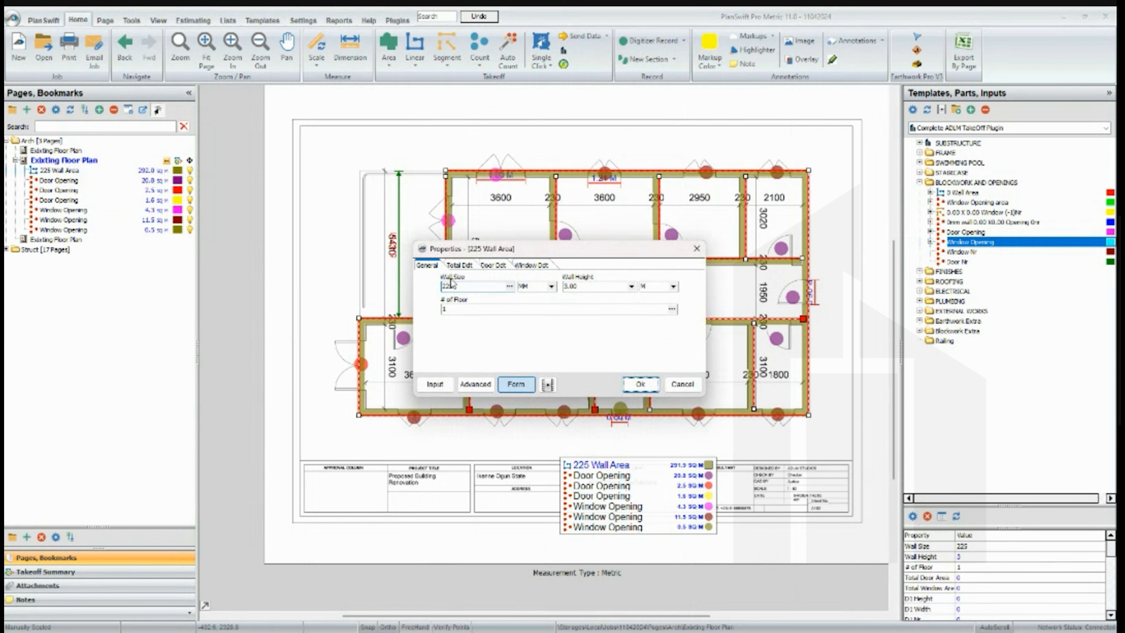
left_click(459, 266)
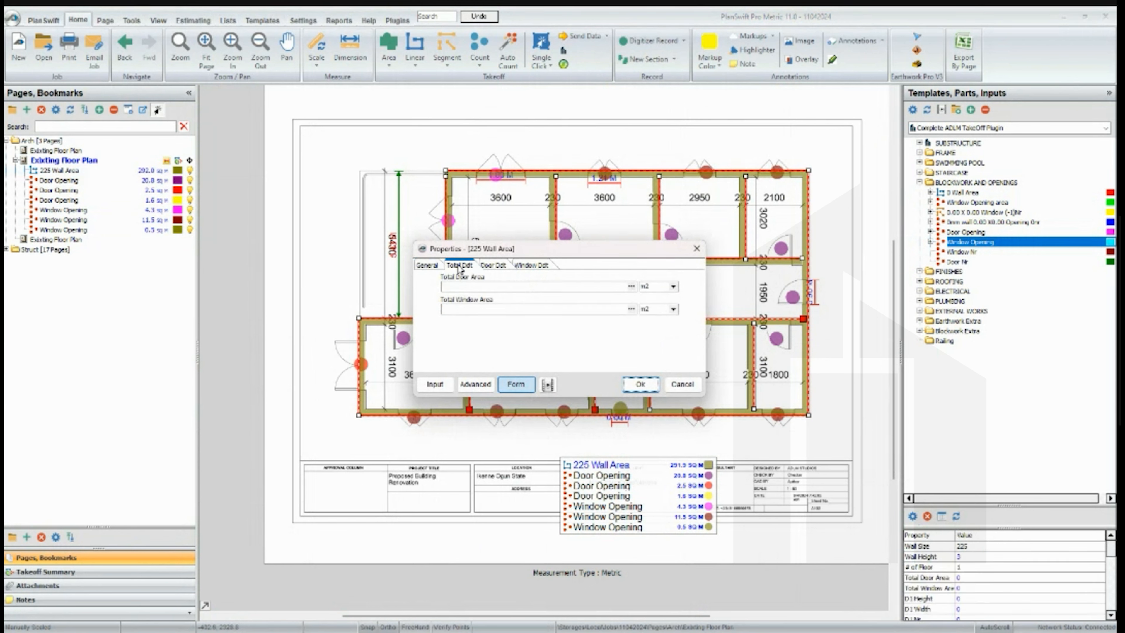
left_click(522, 266)
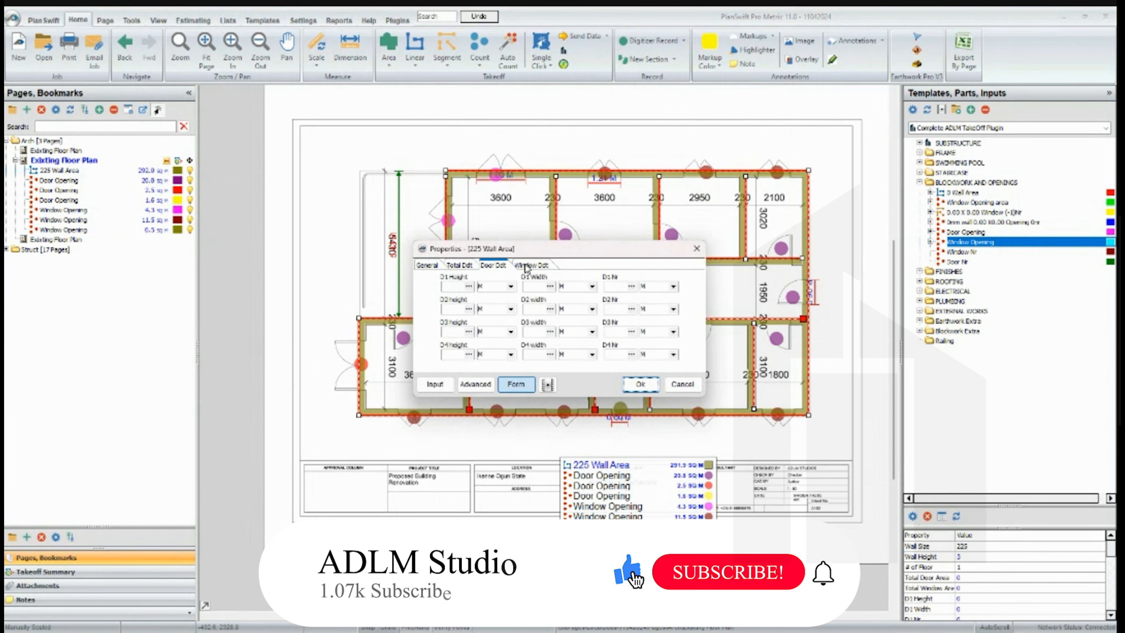
left_click(461, 266)
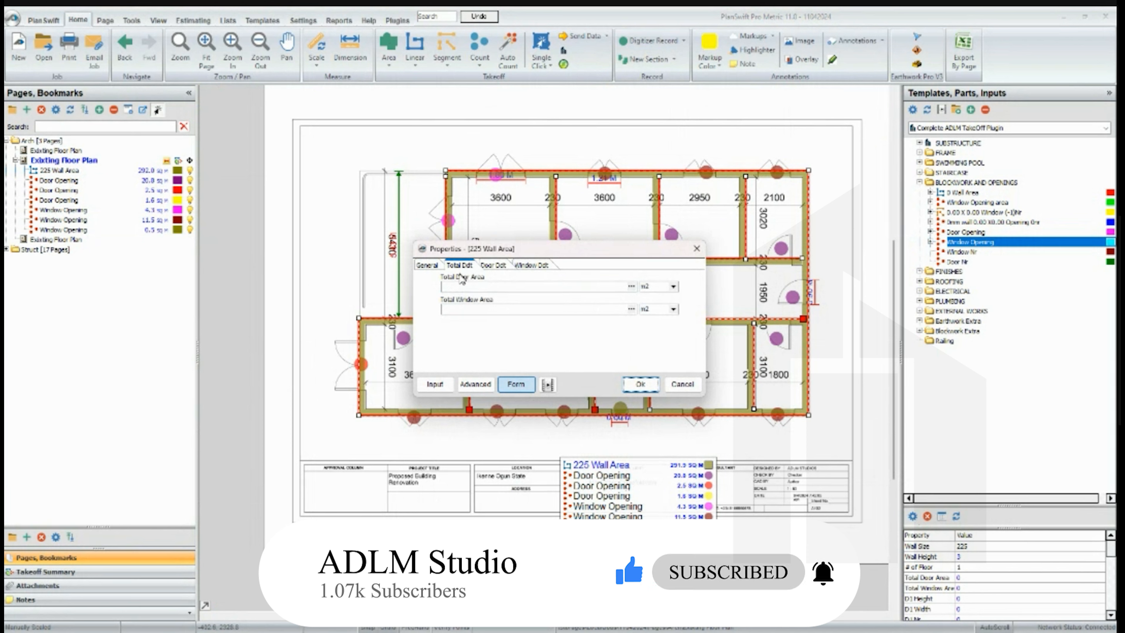
left_click(462, 287)
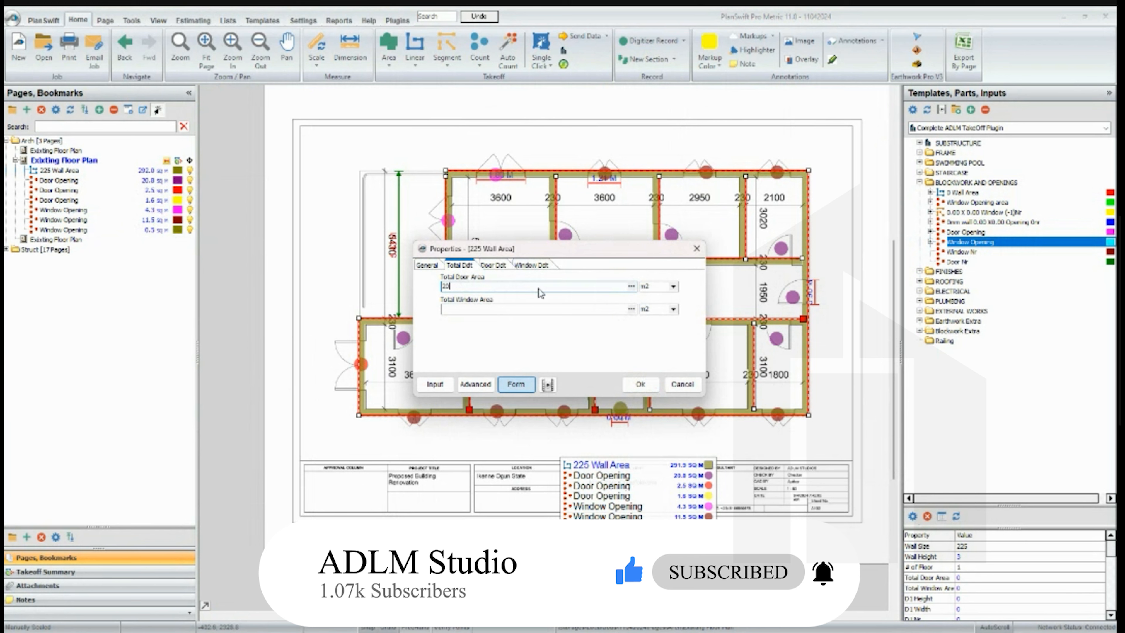
type("8 +2.5 +1.6")
Set the wall's Total Window Area deduction to 4.3+11.5+.5 m2 and apply the properties
left_click(462, 310)
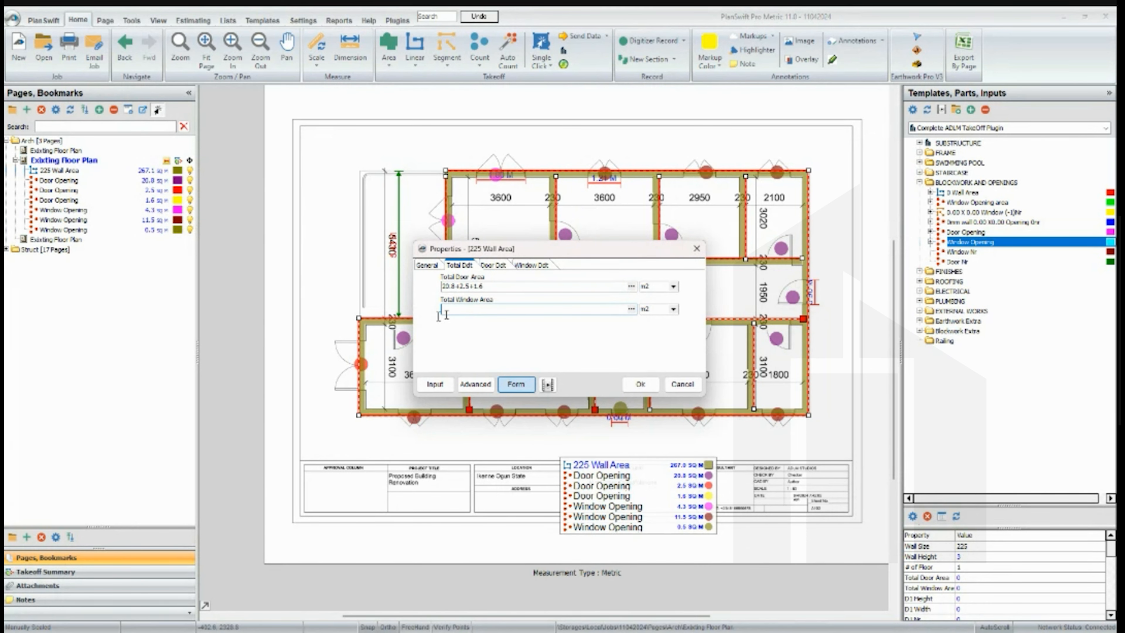
type("4.3+11.5+.5")
left_click(641, 384)
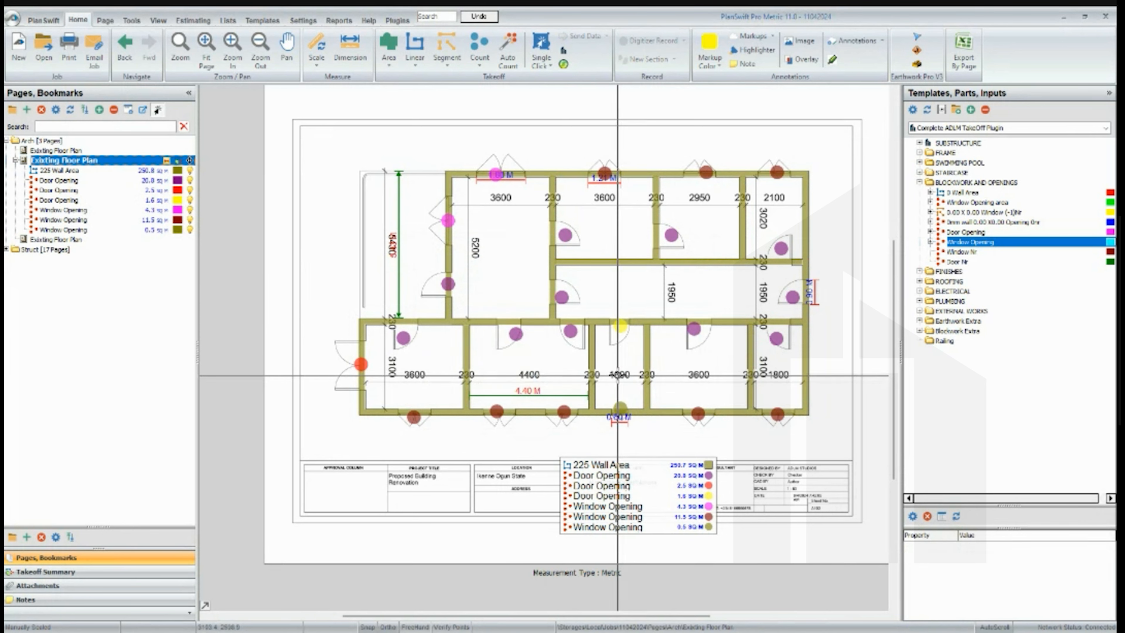
Review the Ground Floor breakdowns of the 225 wall area, door openings and window openings in the ADLM plugin, then close it
left_click(183, 191)
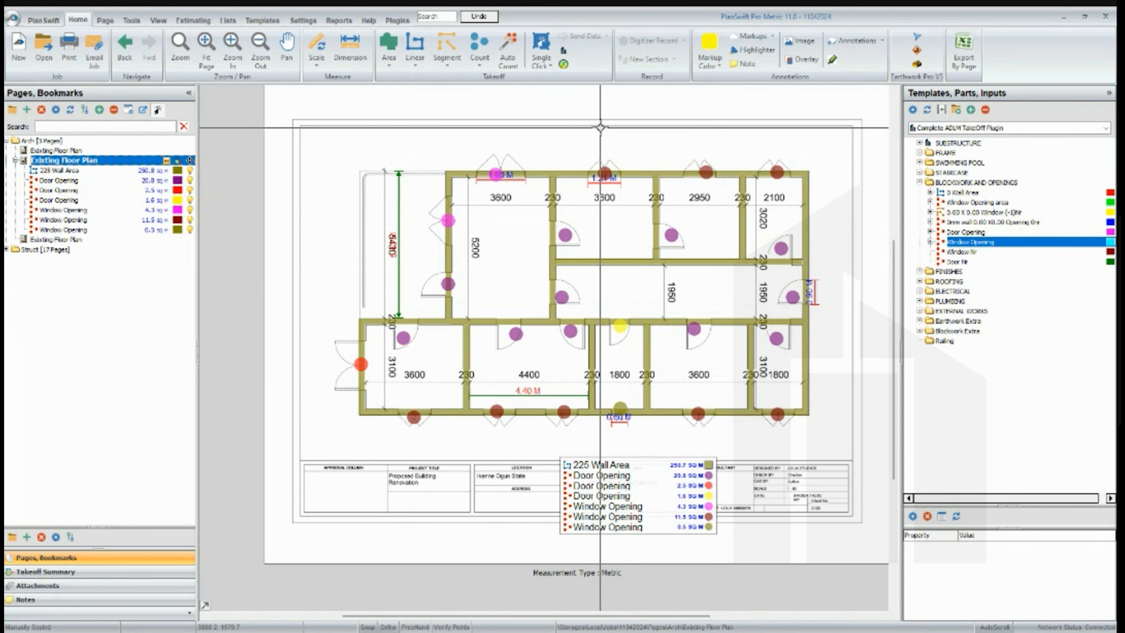
left_click(566, 55)
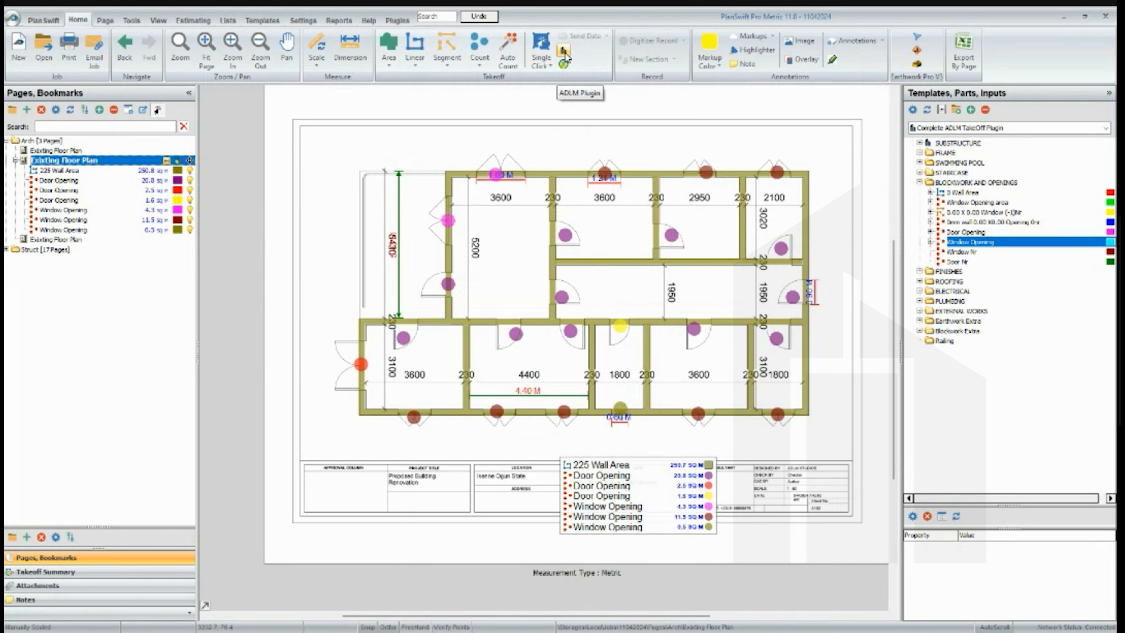
left_click_drag(342, 98, 608, 157)
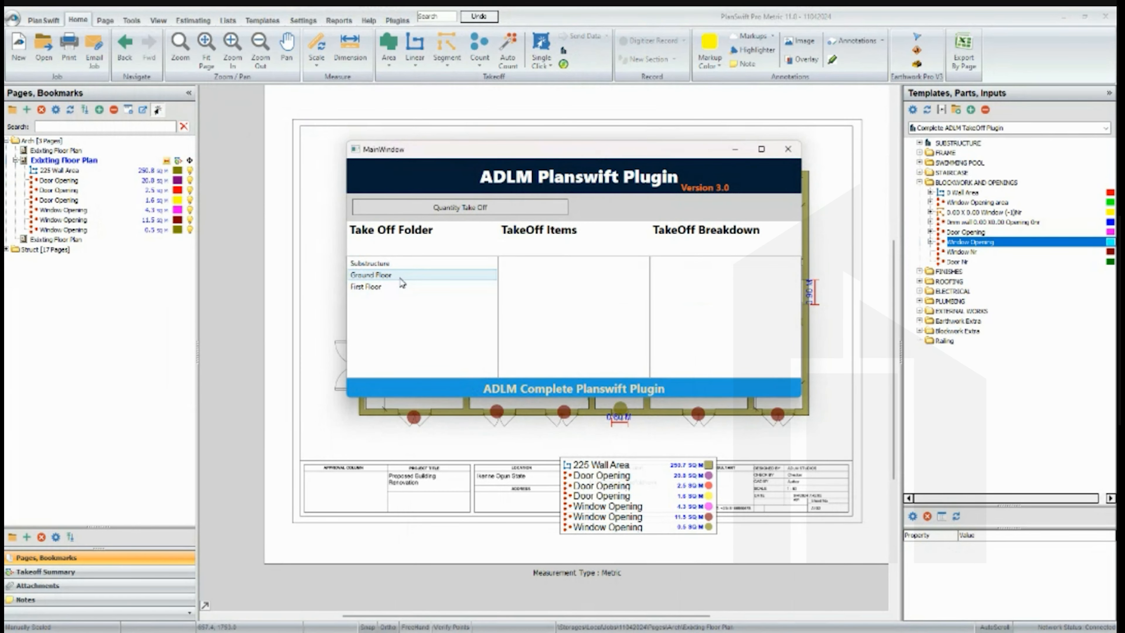
left_click(376, 275)
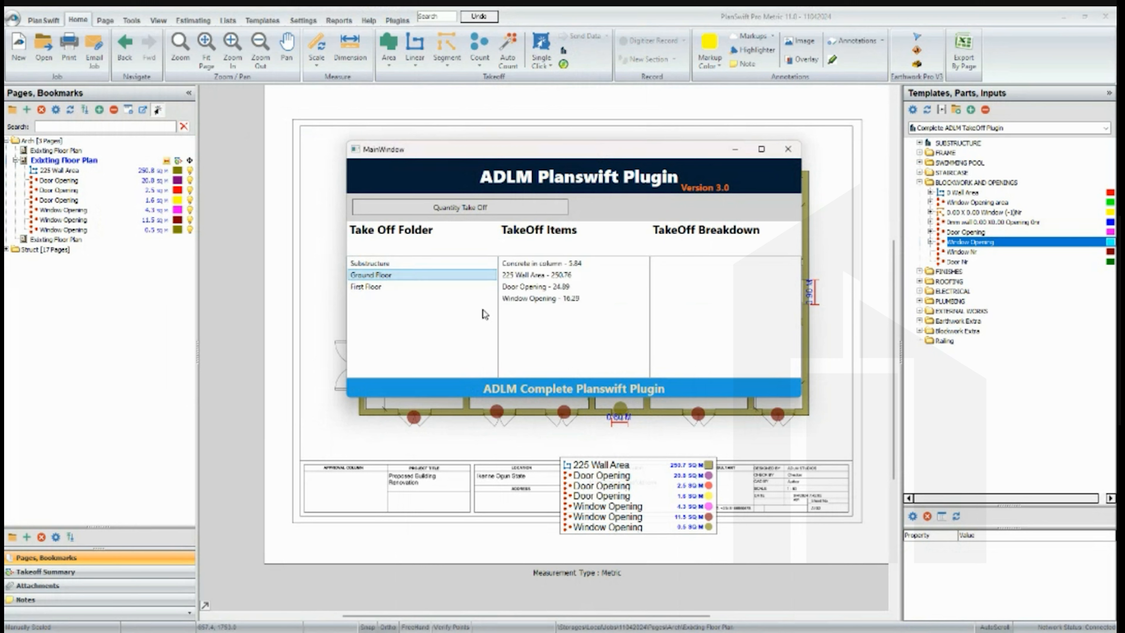
left_click(534, 275)
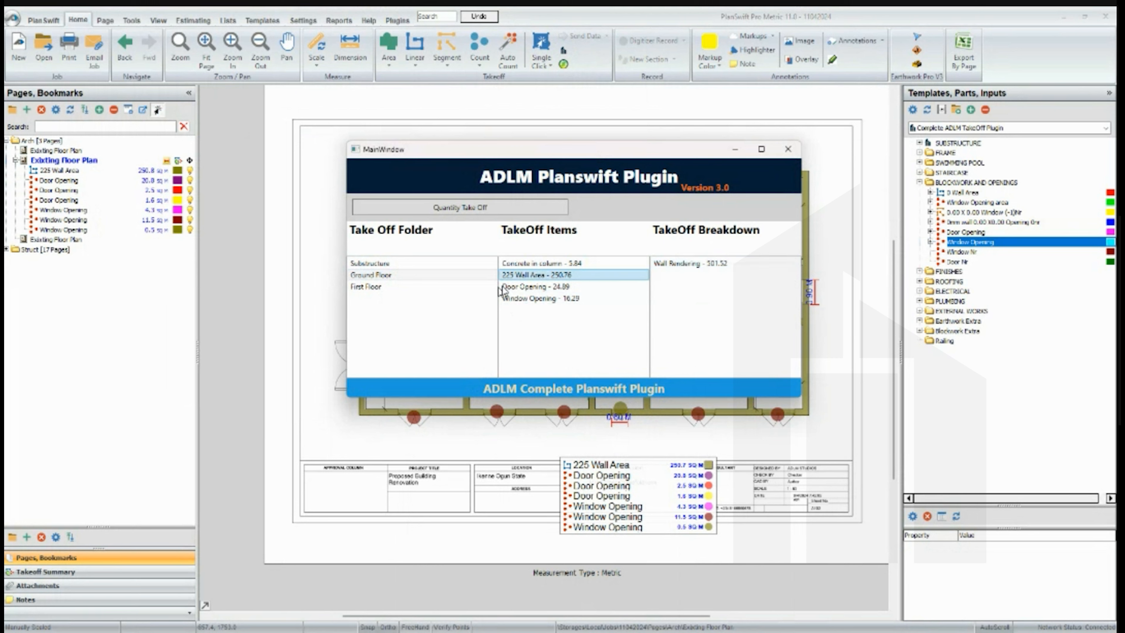
left_click(533, 288)
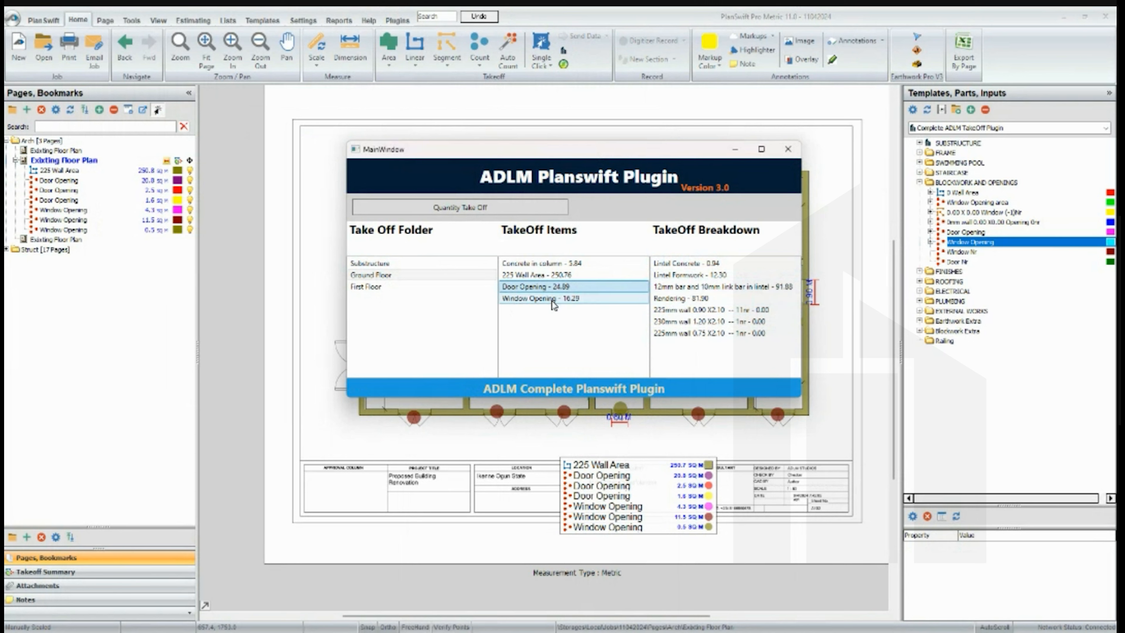
left_click(522, 299)
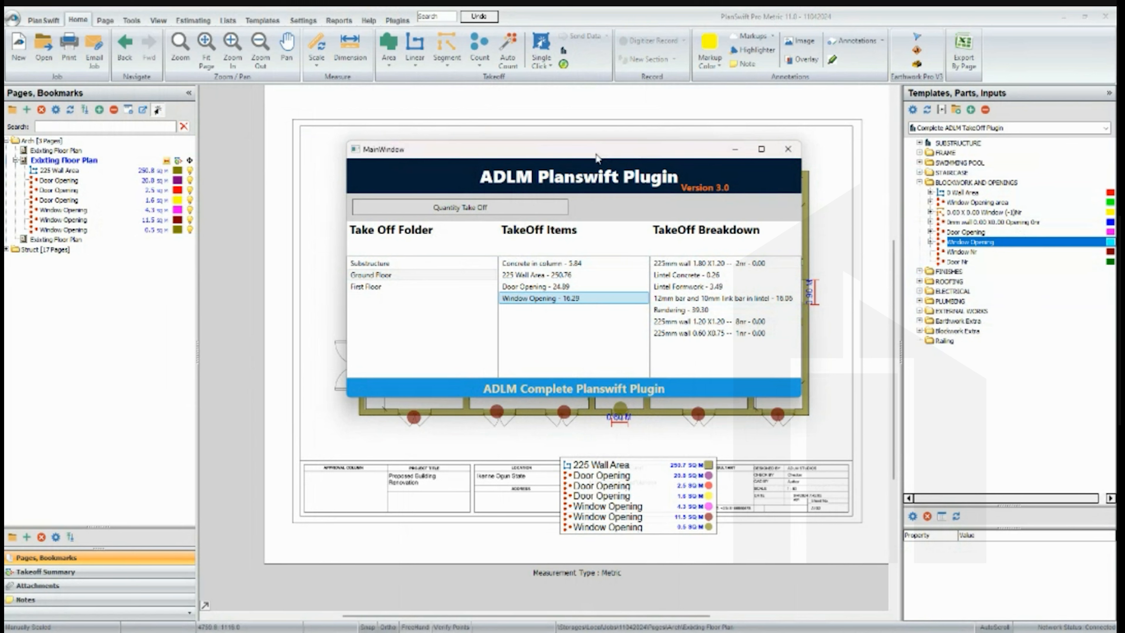
left_click_drag(460, 169, 452, 218)
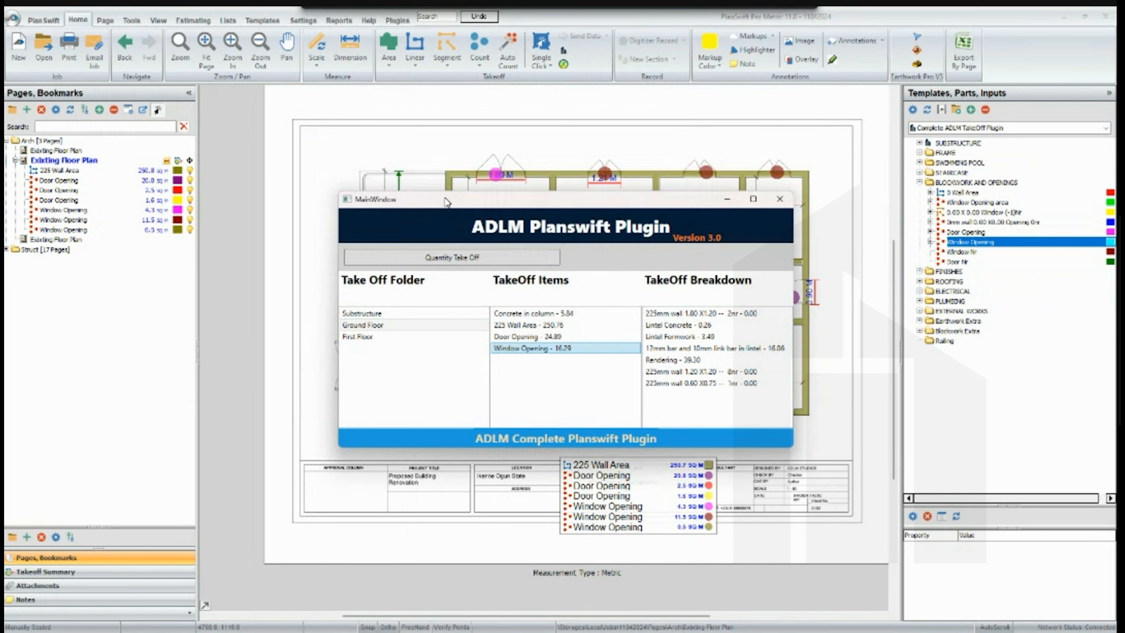
left_click(780, 199)
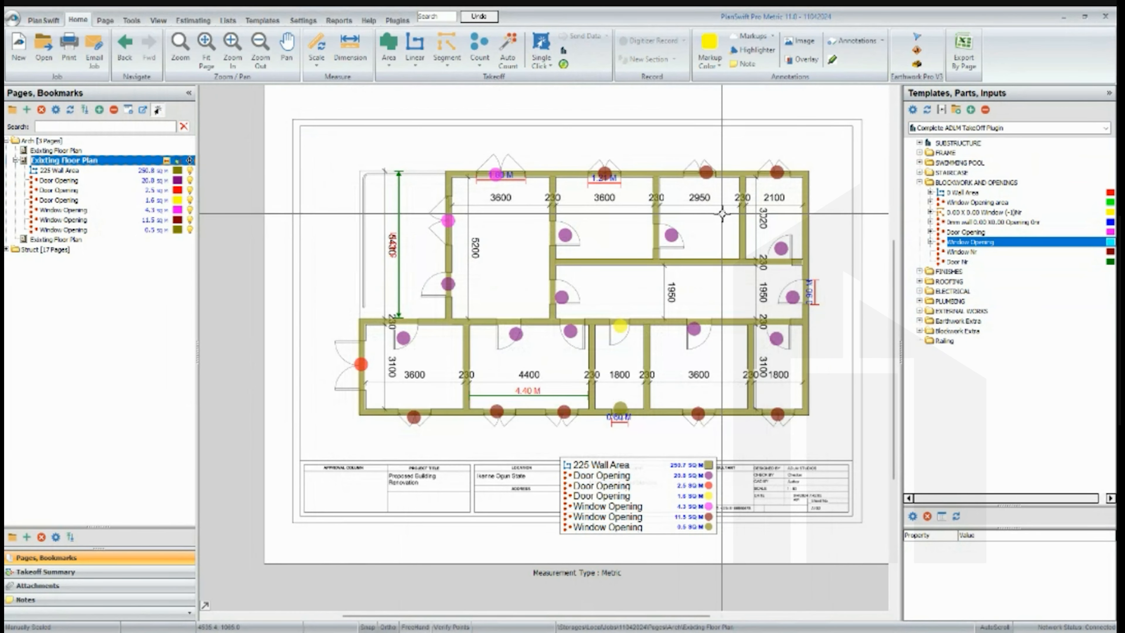